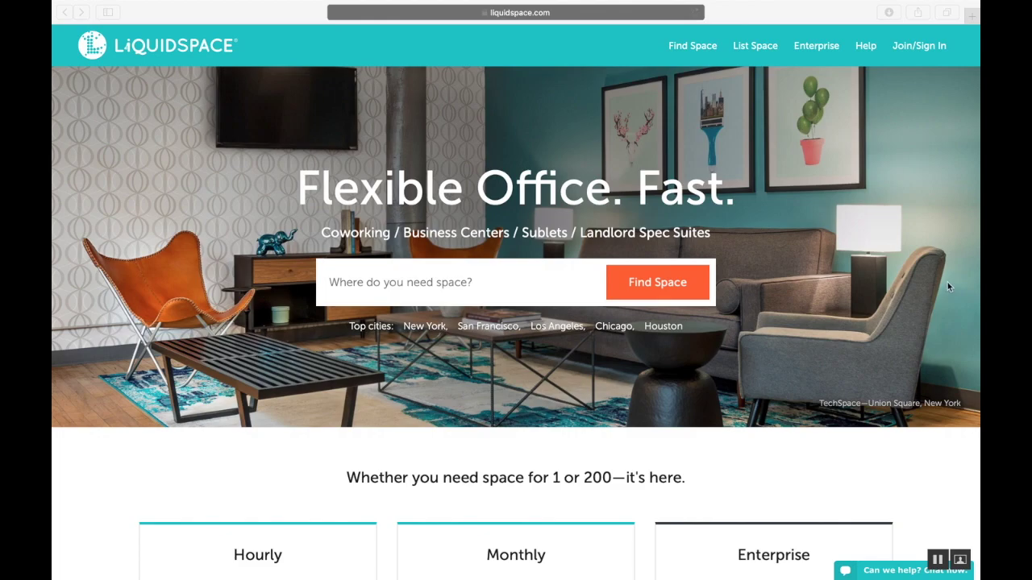
Open the List Space options from the top navigation bar
{"action": "left_click", "coordinate": [753, 46]}
{"action": "left_click", "coordinate": [754, 46]}
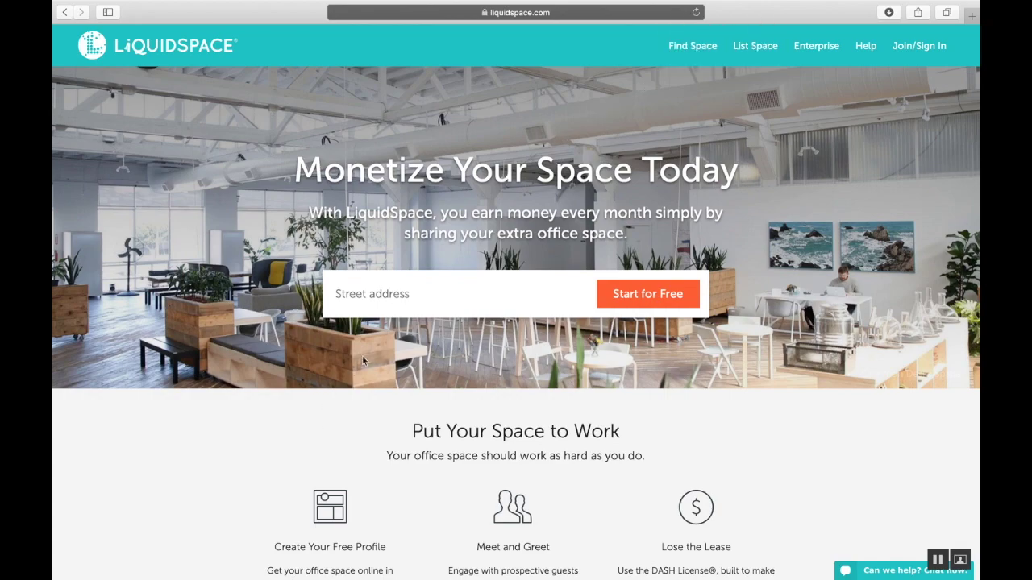
{"action": "left_click", "coordinate": [404, 296]}
{"action": "type", "text": "2225 east bayshore road"}
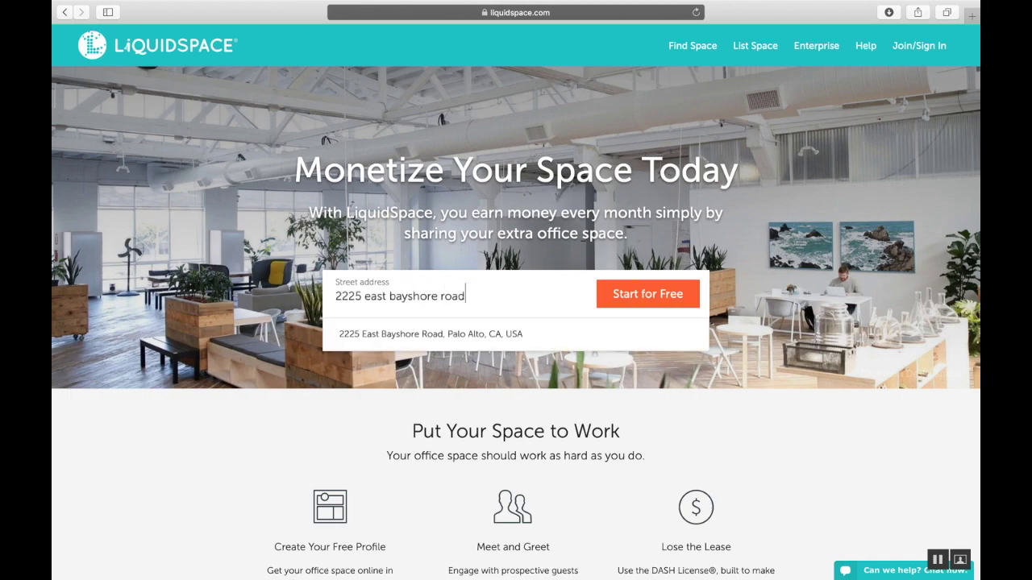
{"action": "left_click", "coordinate": [430, 334]}
{"action": "left_click", "coordinate": [648, 304]}
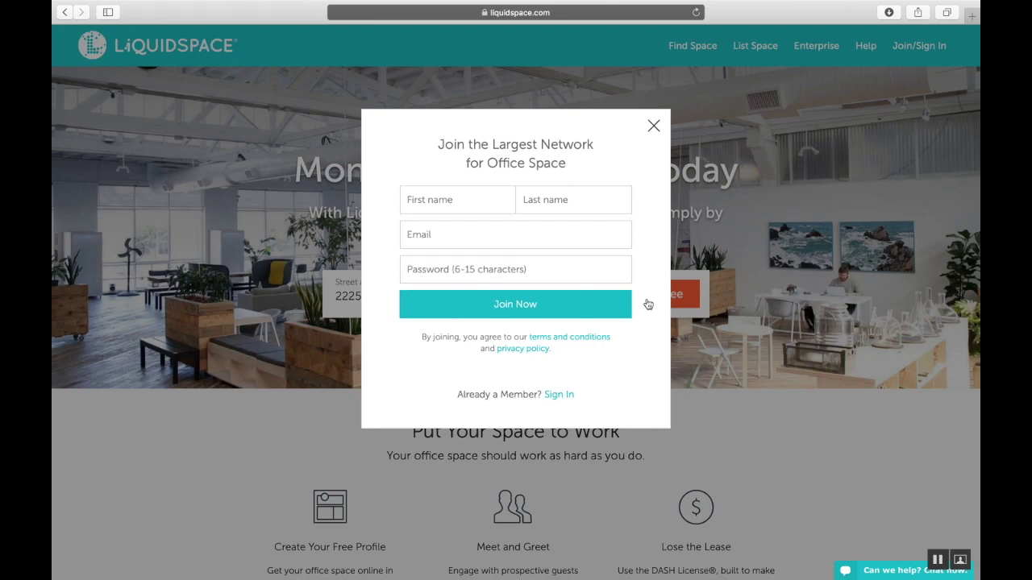
Sign in to the existing host account with its email and password
{"action": "left_click", "coordinate": [560, 395]}
{"action": "type", "text": "host@example.com"}
{"action": "key", "text": "Tab"}
{"action": "type", "text": "123456"}
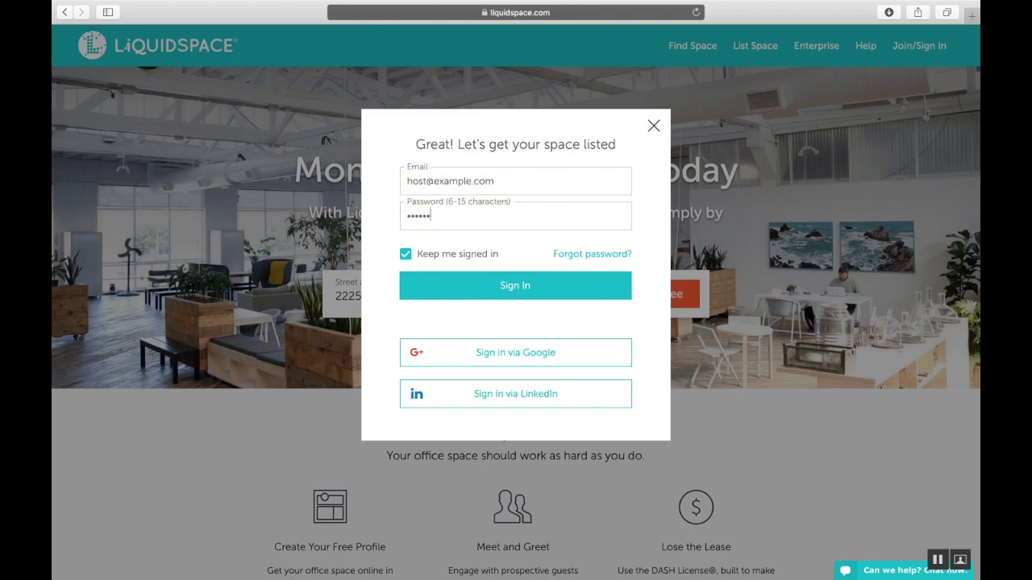
{"action": "key", "text": "Return"}
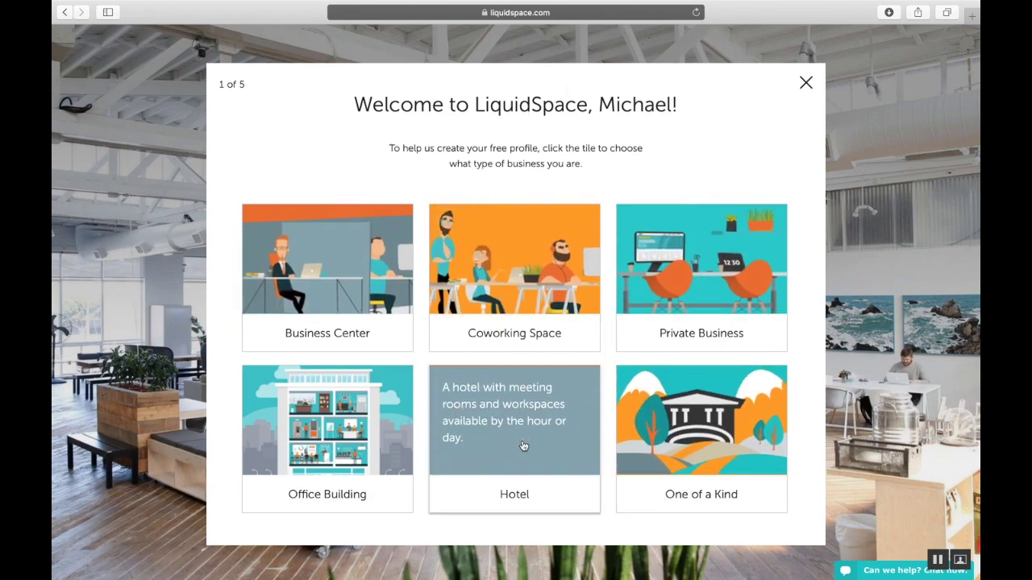
Choose Office Building as the business type and save the profile details
{"action": "left_click", "coordinate": [388, 456]}
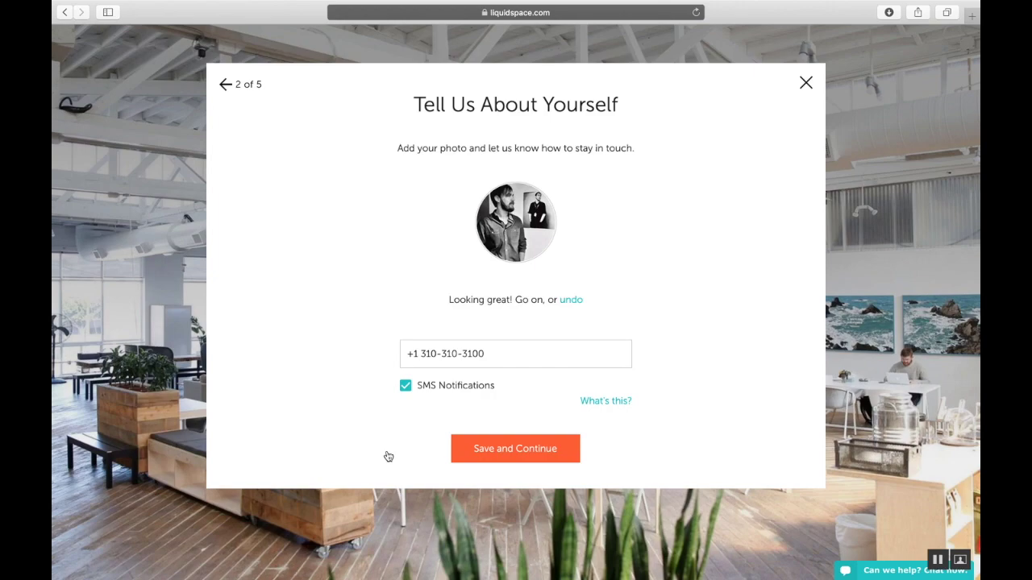
{"action": "left_click", "coordinate": [495, 450]}
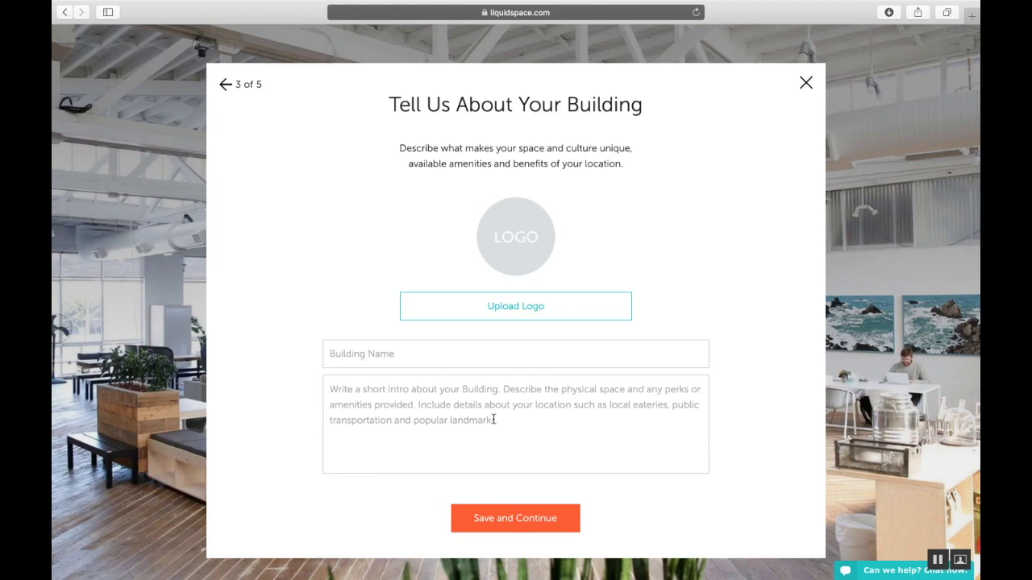
Upload LS_LOGO.png as the building logo
{"action": "left_click", "coordinate": [514, 306]}
{"action": "left_click", "coordinate": [391, 107]}
{"action": "double_click", "coordinate": [391, 106]}
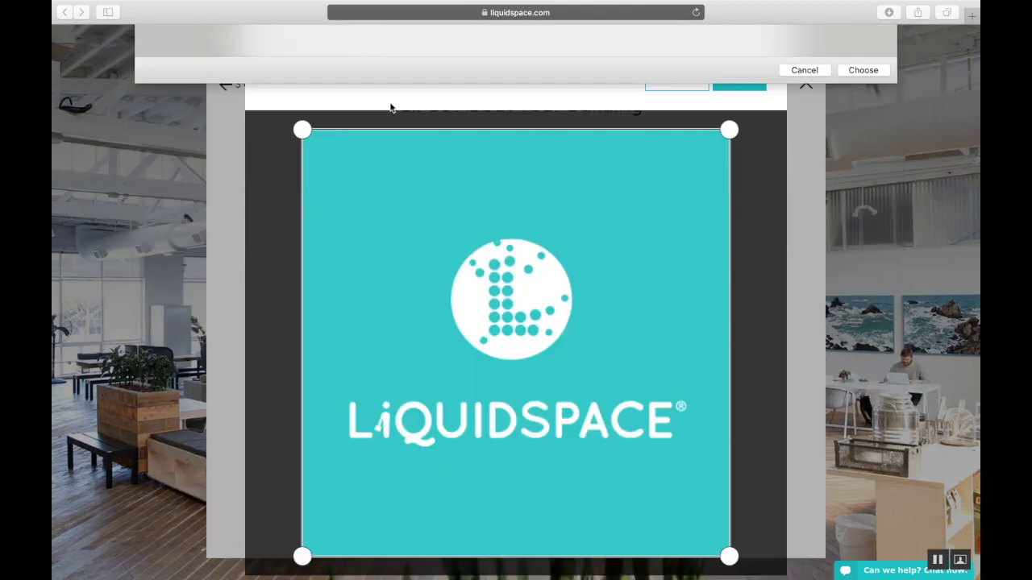
{"action": "left_click", "coordinate": [745, 86]}
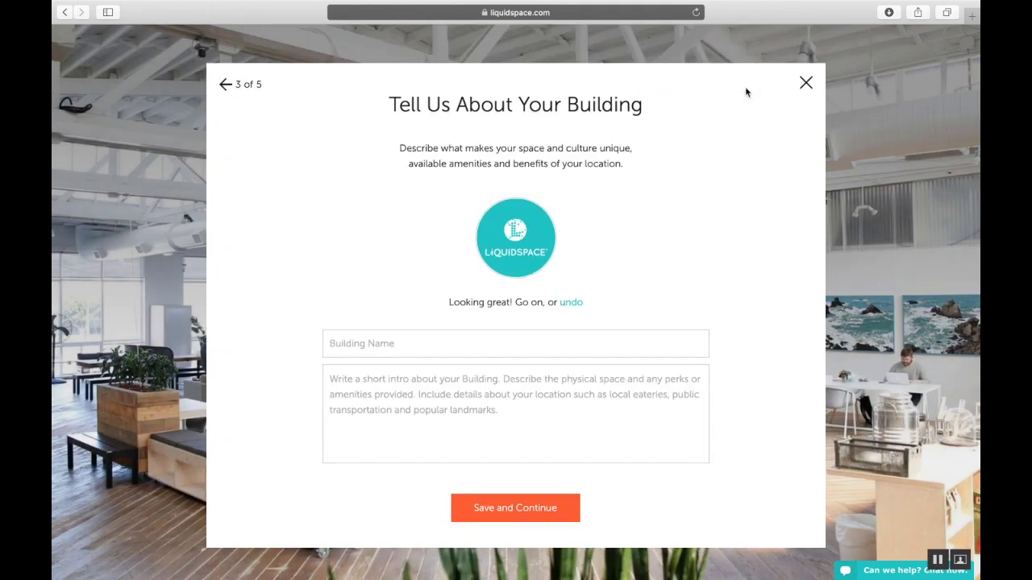
Name the building 'Tutorial Building', paste its Palo Alto description, and save
{"action": "left_click", "coordinate": [403, 337]}
{"action": "type", "text": "Tutorial Building"}
{"action": "key", "text": "Tab"}
{"action": "type", "text": "Modern office building in the heart of Palo Alto, located close to public transportation and restaurants. Our on-site staff are trained to offer exceptional service and we look forward to hosting you!"}
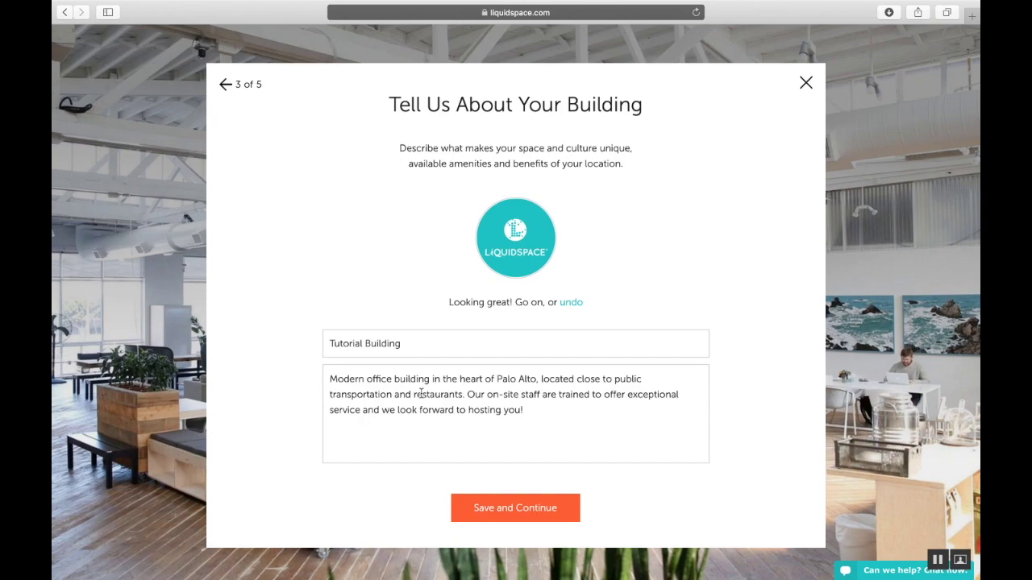
{"action": "left_click", "coordinate": [503, 518]}
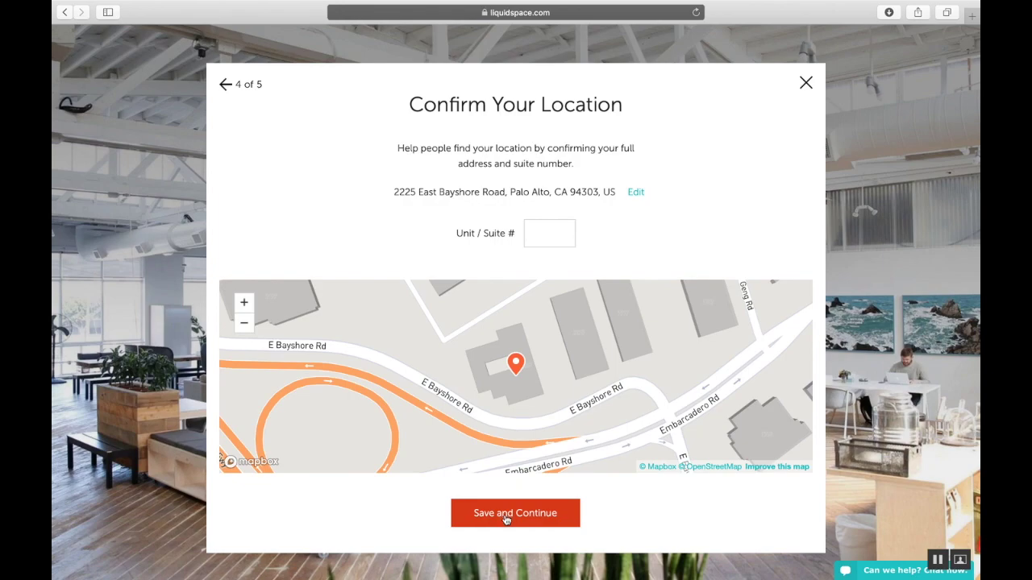
Confirm the Palo Alto location and add an hourly Meeting Room with capacity 6
{"action": "left_click", "coordinate": [507, 520]}
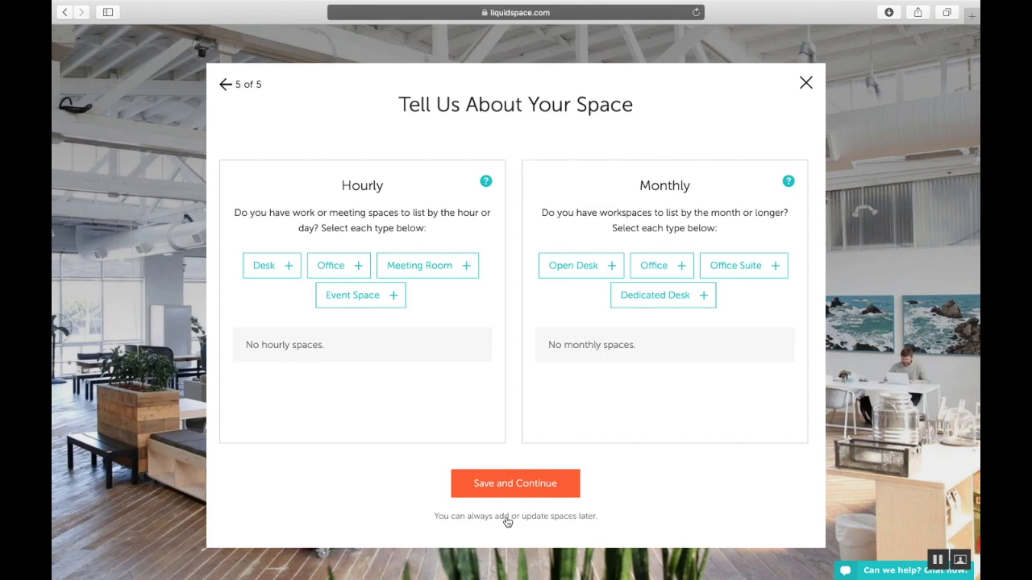
{"action": "left_click", "coordinate": [443, 271]}
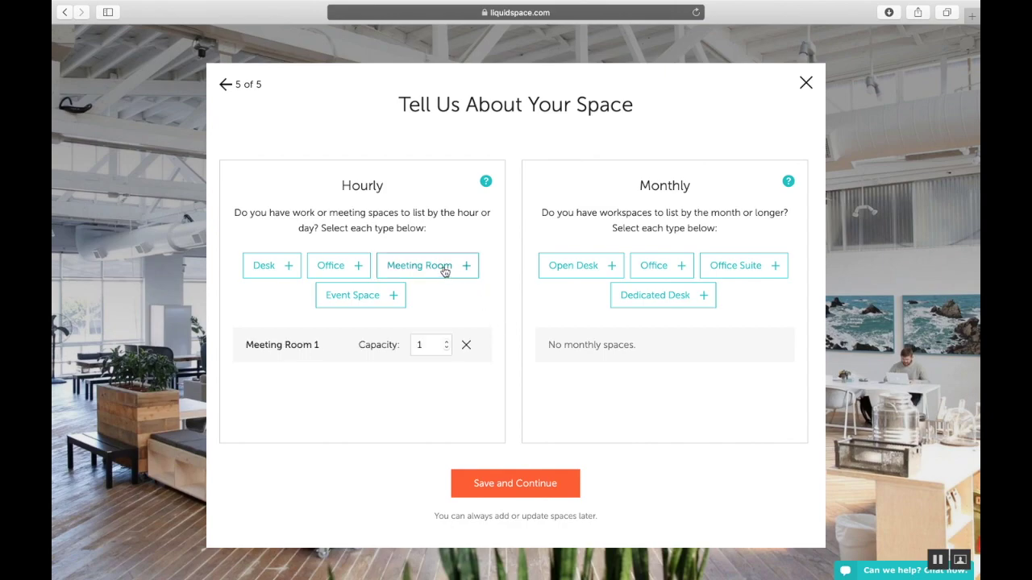
{"action": "left_click", "coordinate": [447, 342]}
{"action": "left_click", "coordinate": [446, 341]}
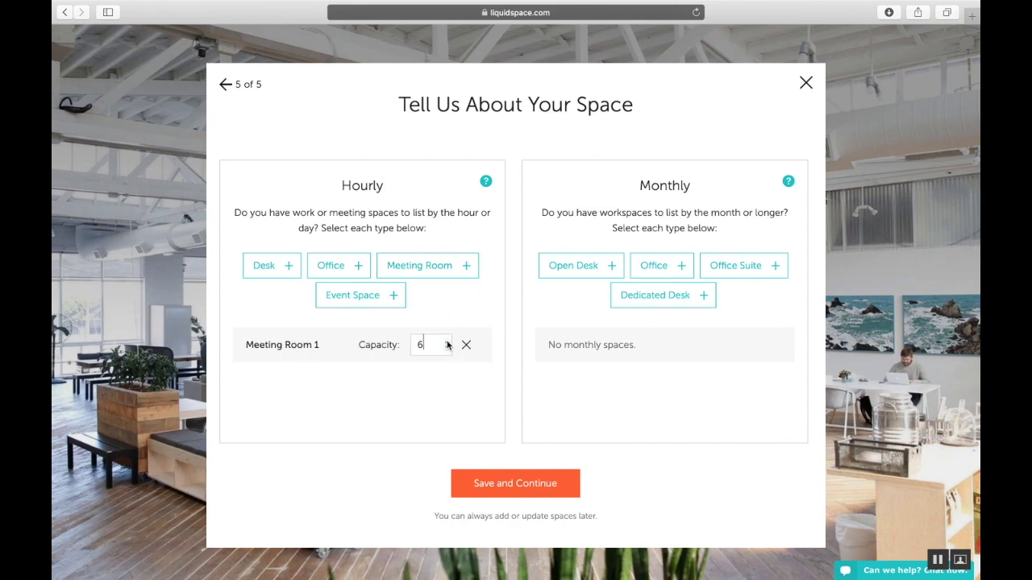
Add a monthly Office and 6 monthly Open Desks, then finish the setup
{"action": "left_click", "coordinate": [661, 267]}
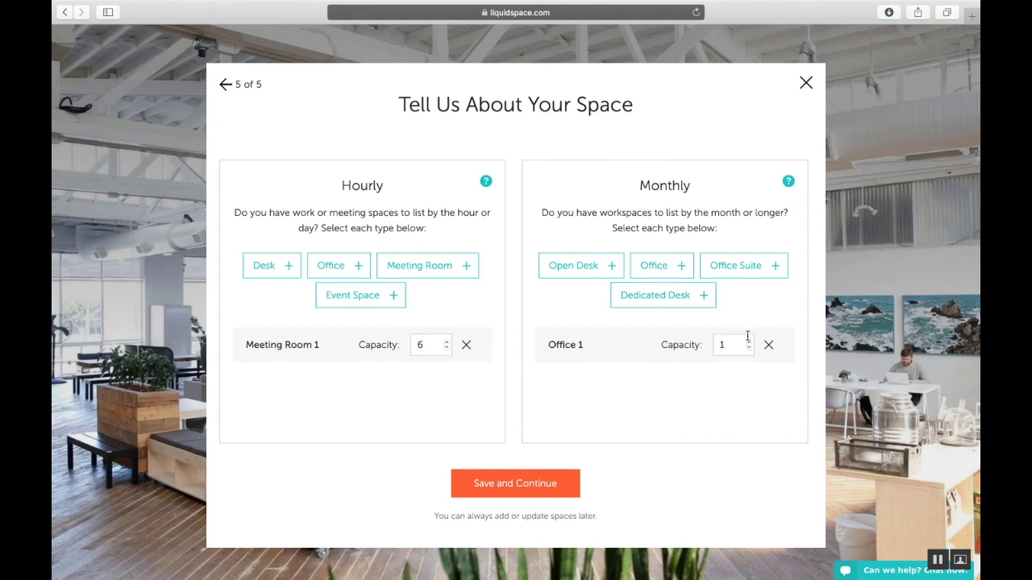
{"action": "left_click", "coordinate": [564, 268]}
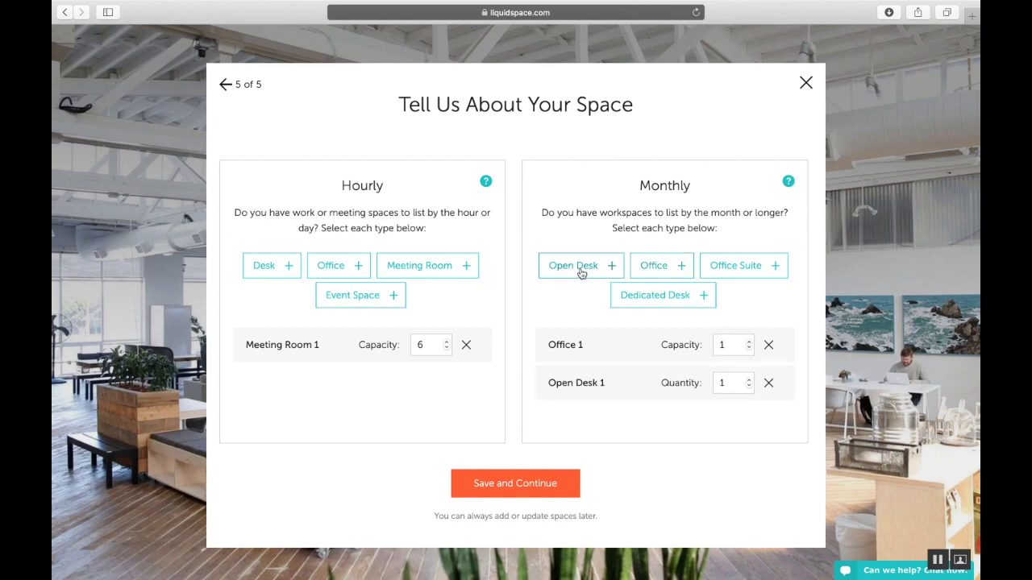
{"action": "double_click", "coordinate": [722, 382]}
{"action": "type", "text": "6"}
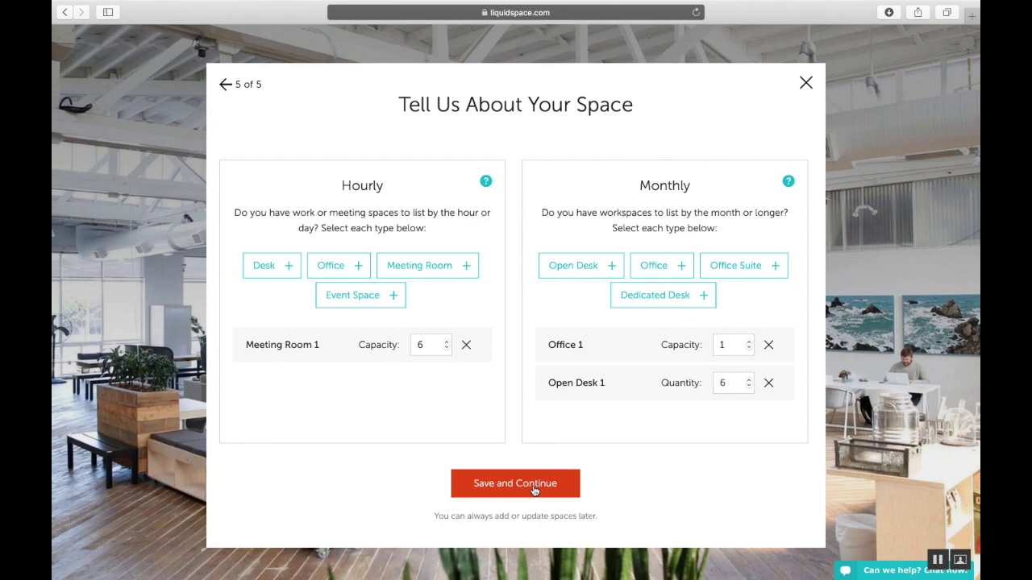
{"action": "left_click", "coordinate": [533, 491]}
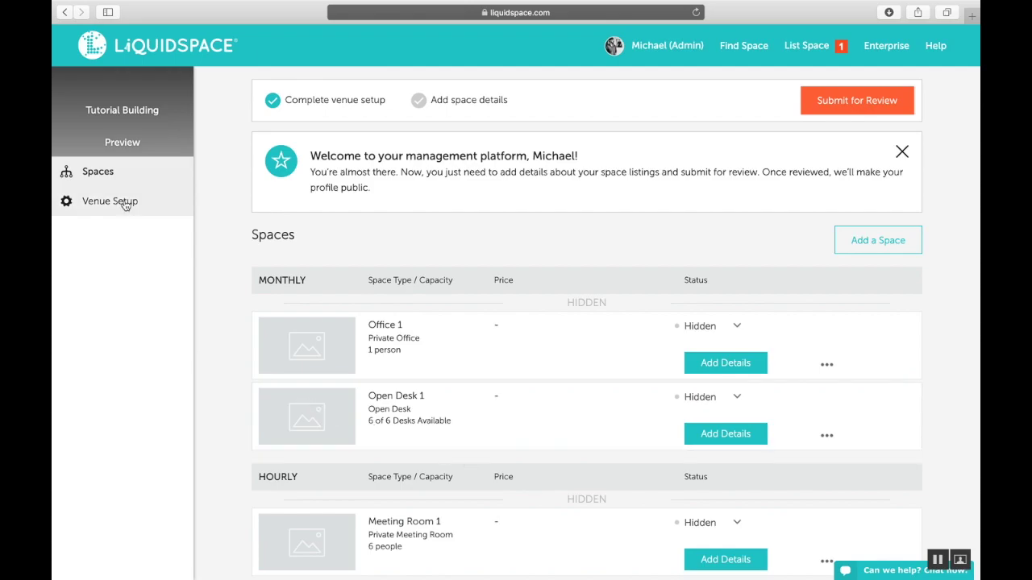
Open the venue setup details, nudge the map location pin, and view the street view
{"action": "left_click", "coordinate": [125, 206]}
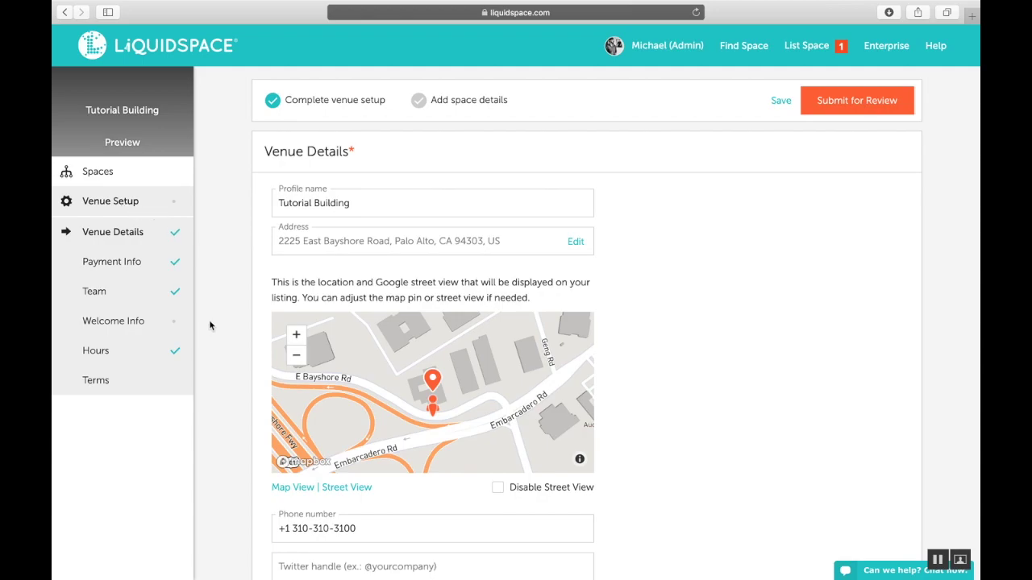
{"action": "scroll", "coordinate": [210, 323], "scroll_direction": "down", "scroll_amount": 2}
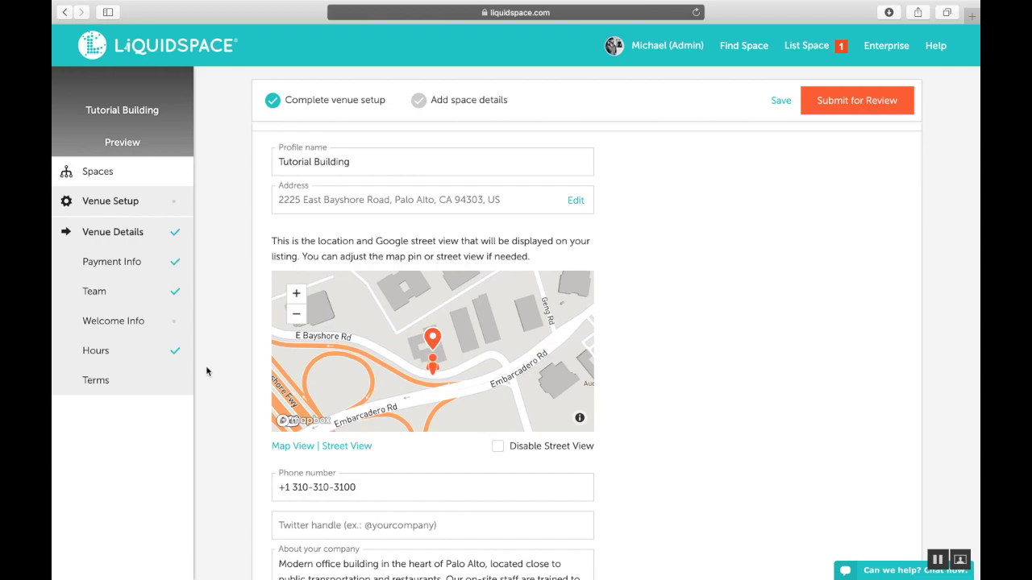
{"action": "mouse_move", "coordinate": [302, 388]}
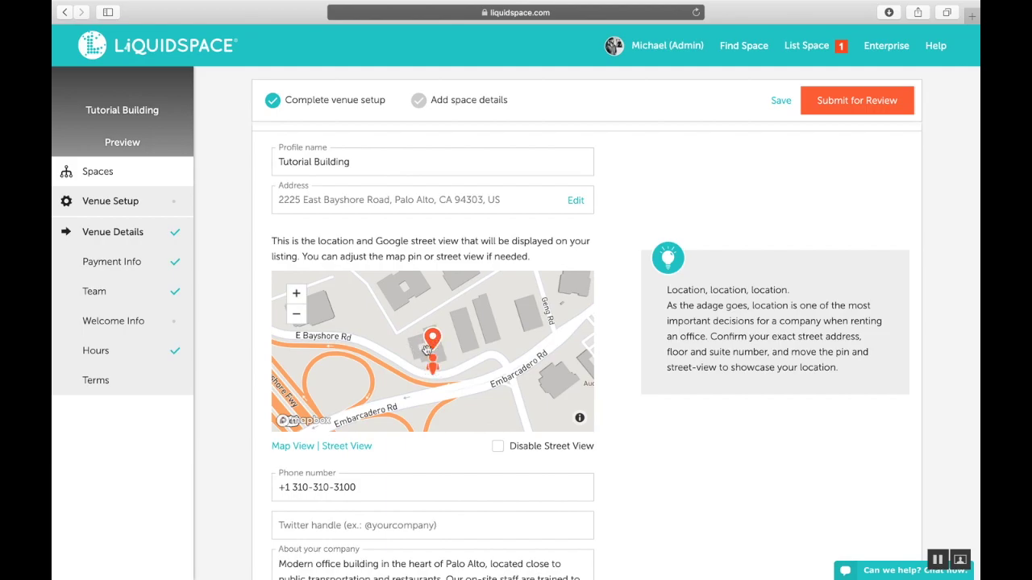
{"action": "mouse_move", "coordinate": [428, 348]}
{"action": "left_mouse_down"}
{"action": "mouse_move", "coordinate": [461, 334]}
{"action": "mouse_move", "coordinate": [433, 339]}
{"action": "left_mouse_up"}
{"action": "left_click", "coordinate": [340, 446]}
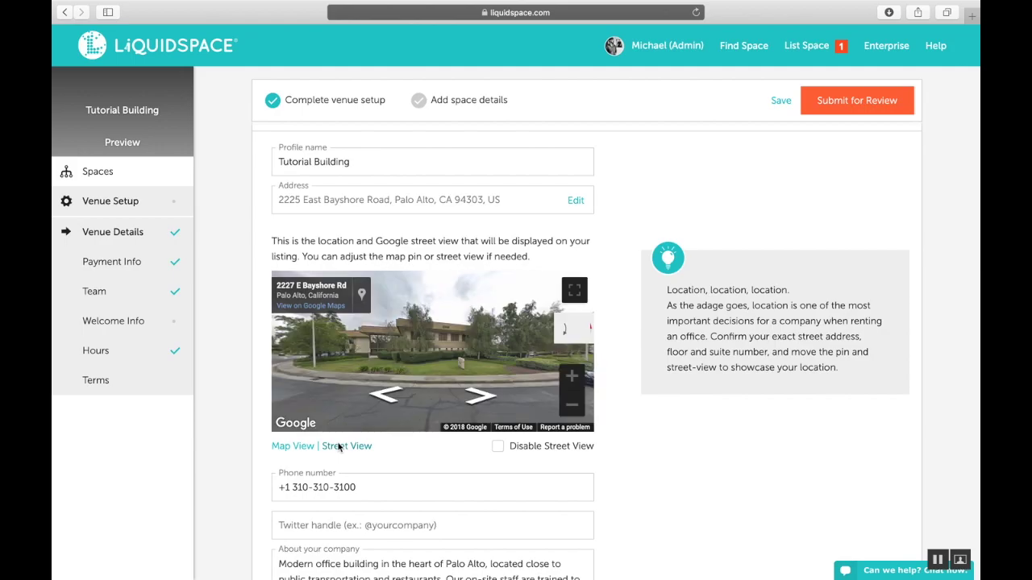
Select the Twitter handle field and move down past About your company to Payment Info
{"action": "scroll", "coordinate": [338, 448], "scroll_direction": "down", "scroll_amount": 5}
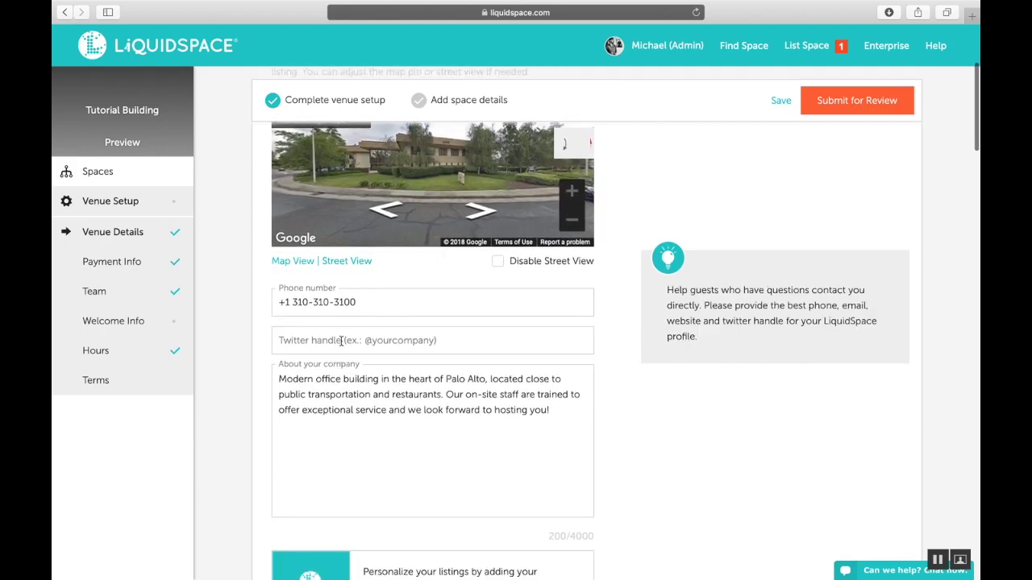
{"action": "left_click", "coordinate": [341, 340]}
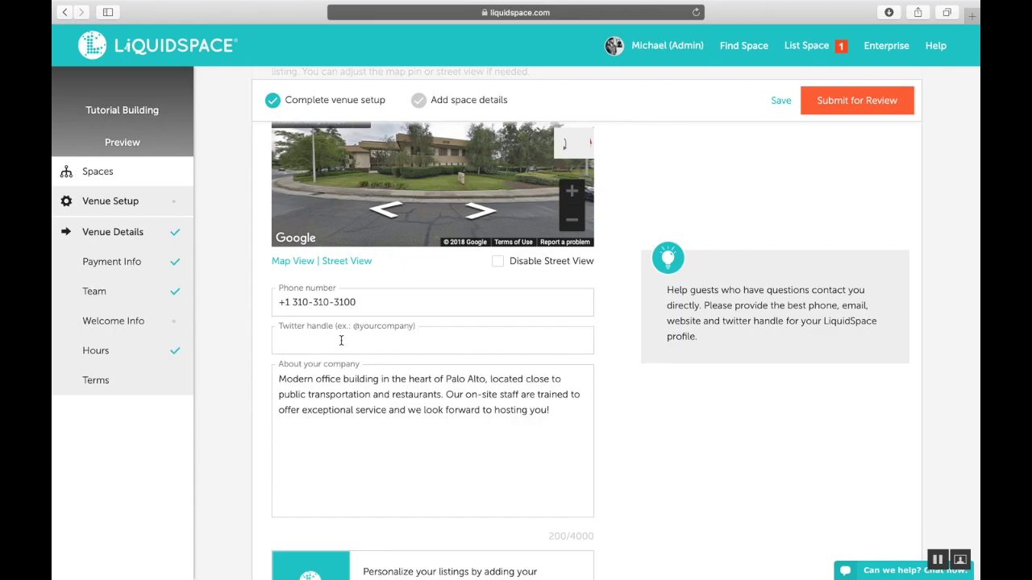
{"action": "scroll", "coordinate": [341, 340], "scroll_direction": "down", "scroll_amount": 2}
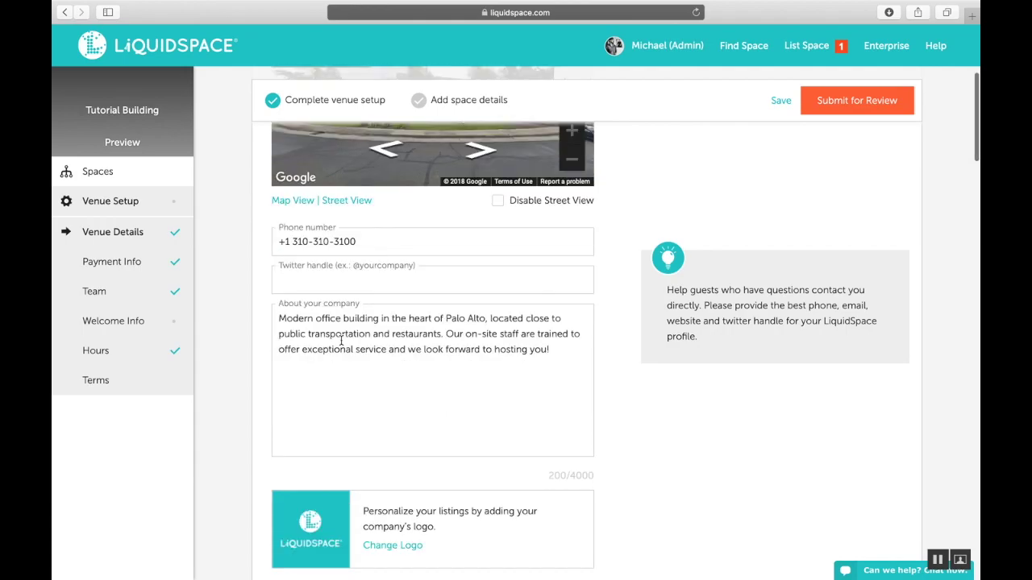
{"action": "scroll", "coordinate": [341, 340], "scroll_direction": "down", "scroll_amount": 3}
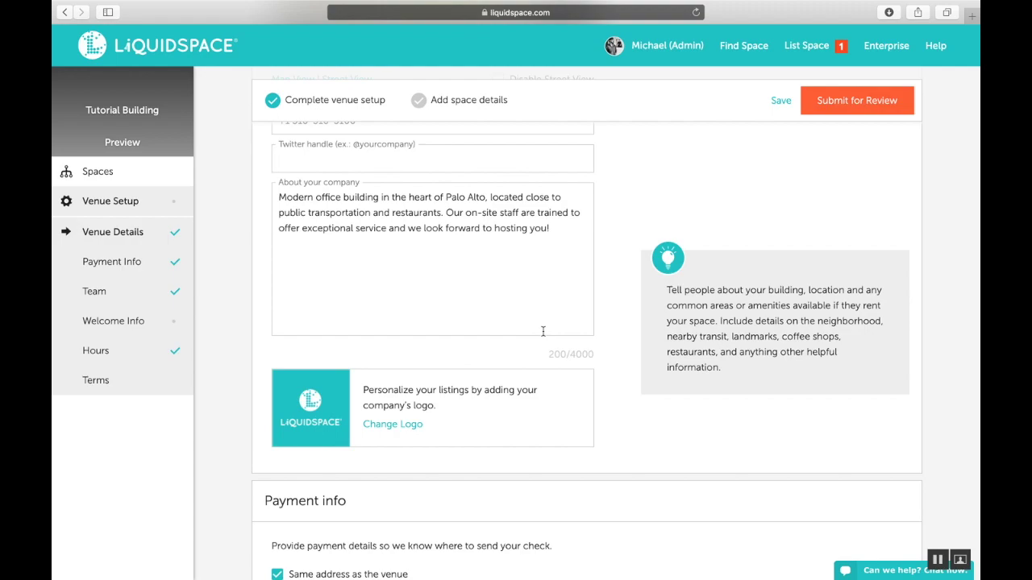
{"action": "mouse_move", "coordinate": [533, 394]}
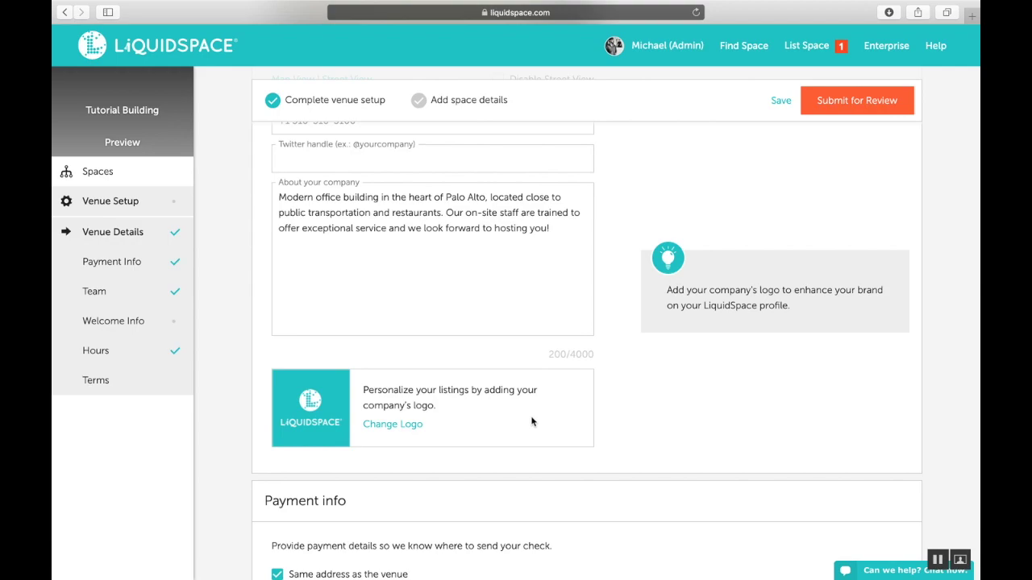
{"action": "scroll", "coordinate": [531, 421], "scroll_direction": "down", "scroll_amount": 5}
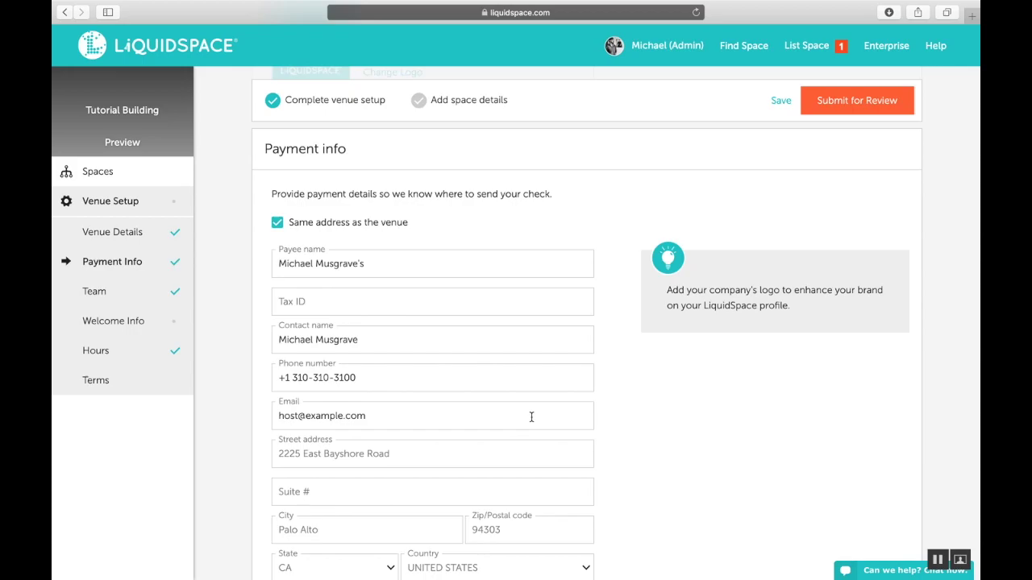
Remove the trailing 's from the payee name and select the Tax ID field
{"action": "left_click", "coordinate": [425, 261]}
{"action": "key", "text": "BackSpace"}
{"action": "key", "text": "BackSpace"}
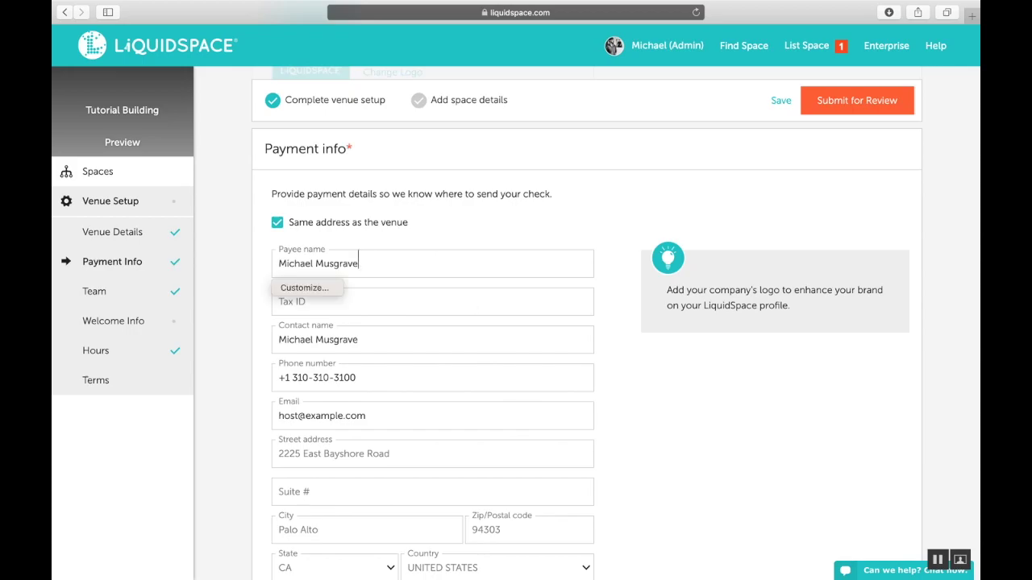
{"action": "left_click", "coordinate": [428, 312]}
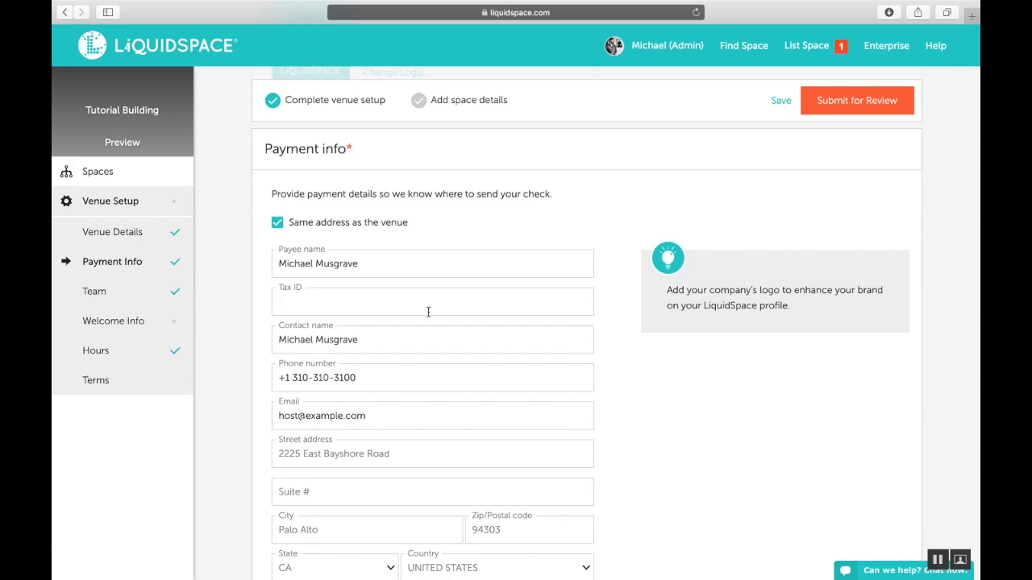
Expand the optional sales-tax settings and continue down to the Team section
{"action": "scroll", "coordinate": [428, 312], "scroll_direction": "down", "scroll_amount": 3}
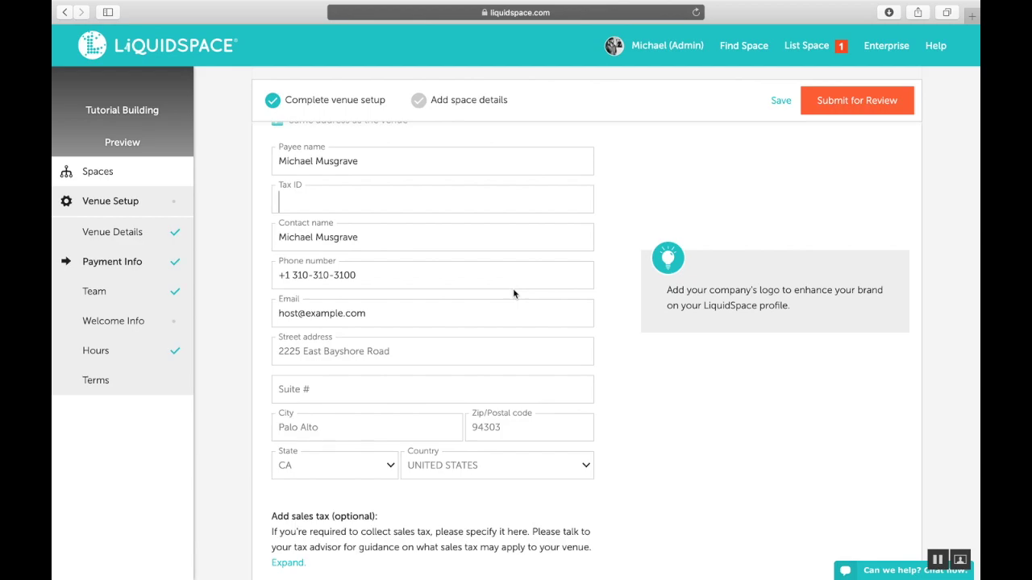
{"action": "scroll", "coordinate": [581, 325], "scroll_direction": "down", "scroll_amount": 2}
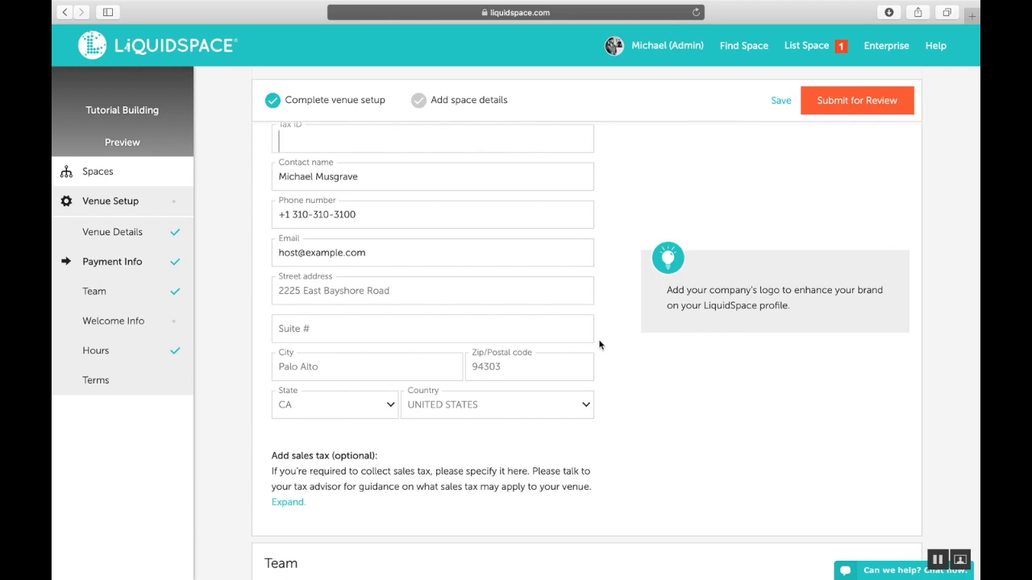
{"action": "scroll", "coordinate": [599, 345], "scroll_direction": "down", "scroll_amount": 5}
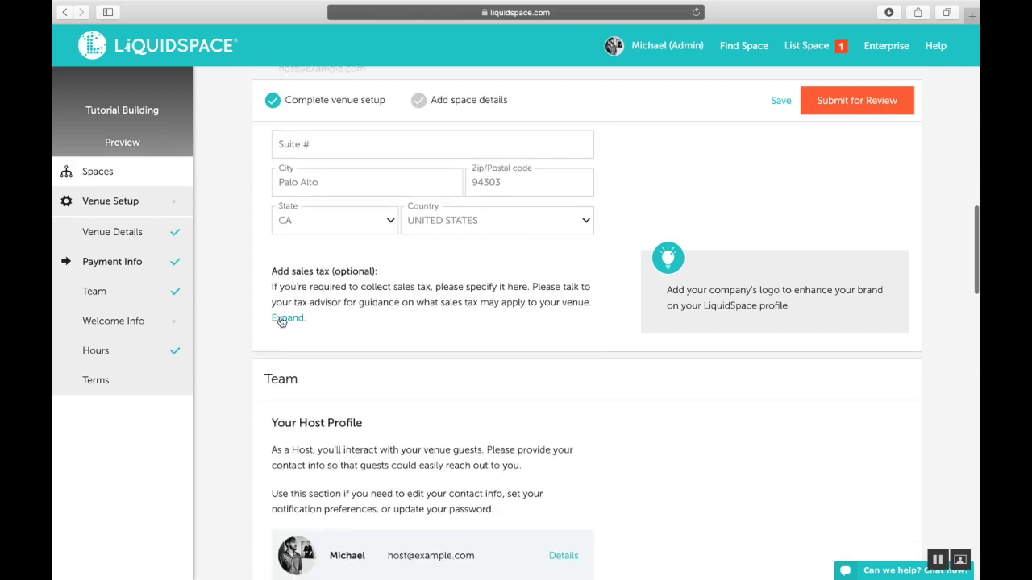
{"action": "left_click", "coordinate": [284, 318]}
{"action": "scroll", "coordinate": [516, 350], "scroll_direction": "down", "scroll_amount": 1}
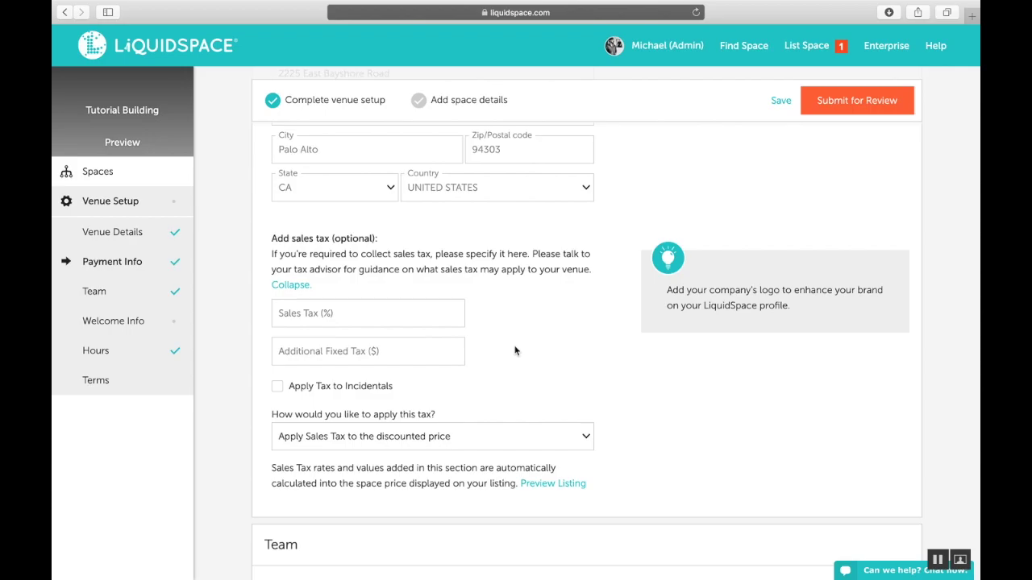
{"action": "scroll", "coordinate": [515, 351], "scroll_direction": "down", "scroll_amount": 5}
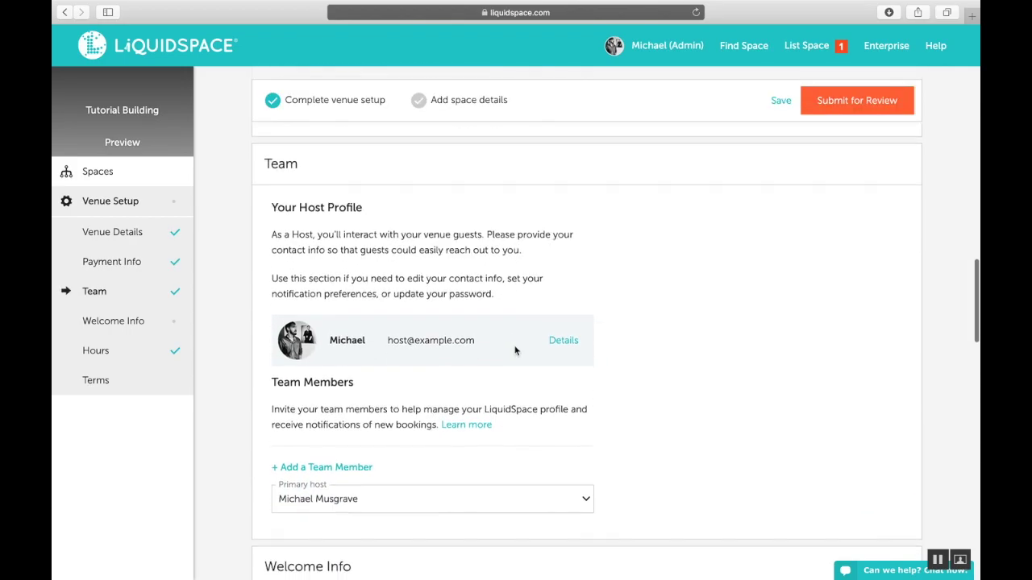
{"action": "scroll", "coordinate": [515, 351], "scroll_direction": "down", "scroll_amount": 1}
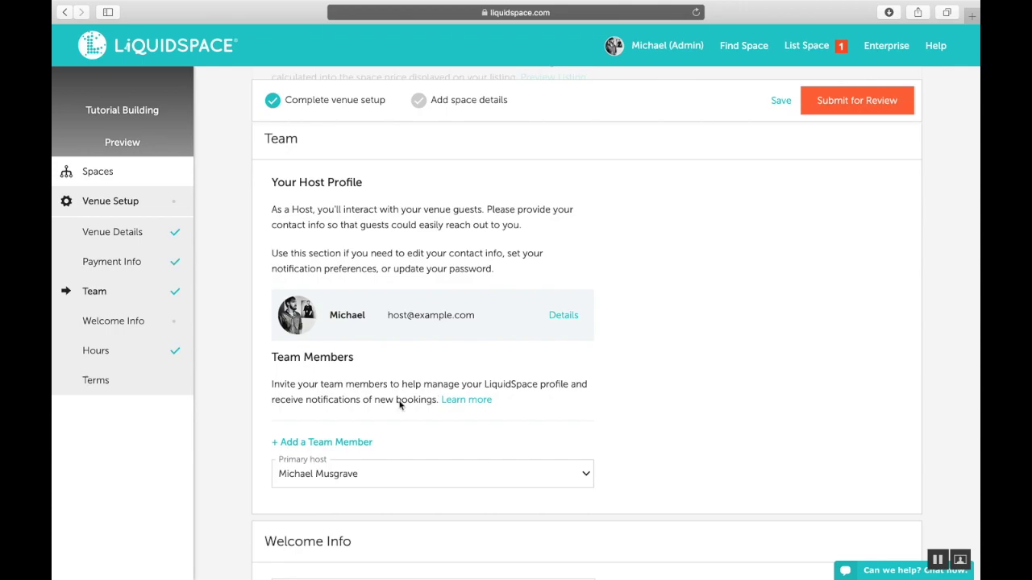
{"action": "left_click", "coordinate": [339, 442]}
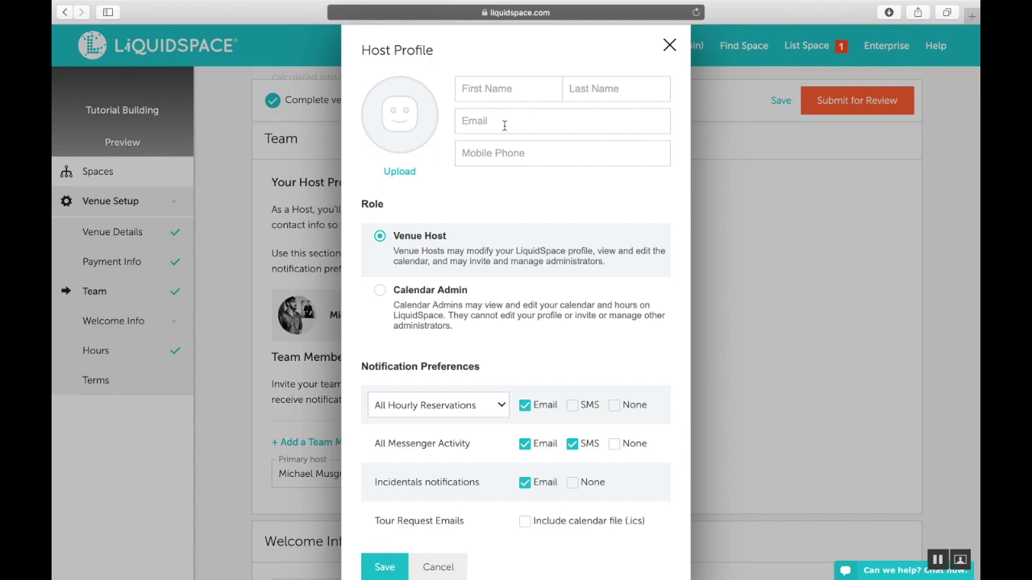
{"action": "scroll", "coordinate": [503, 125], "scroll_direction": "down", "scroll_amount": 3}
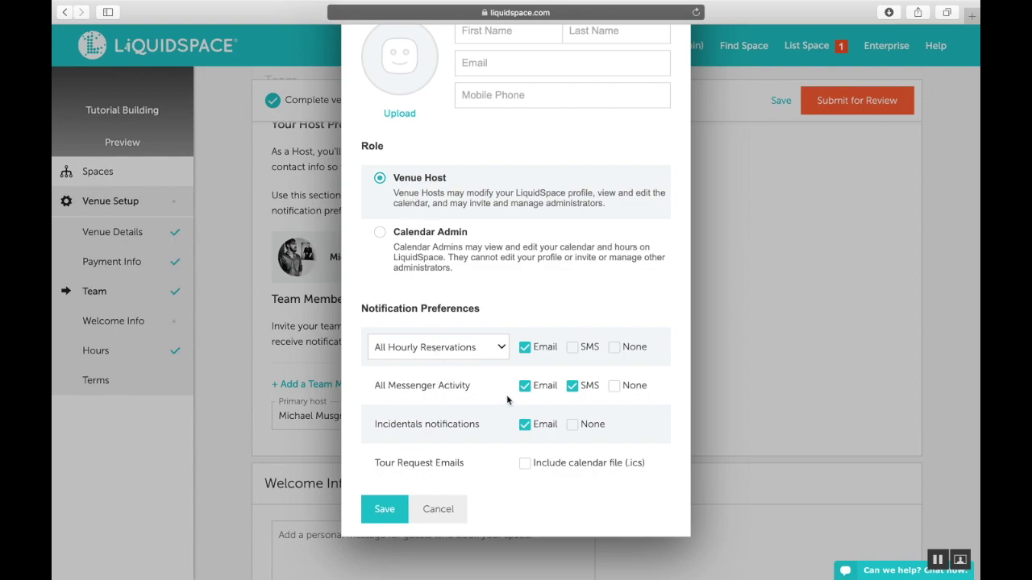
{"action": "left_click", "coordinate": [433, 510]}
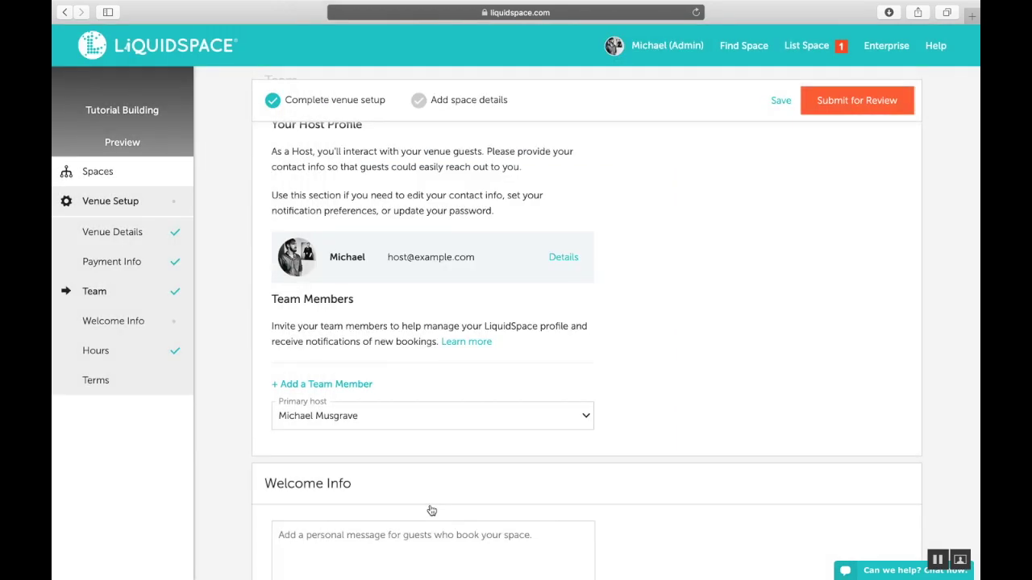
{"action": "left_click", "coordinate": [391, 419]}
{"action": "left_click", "coordinate": [391, 419]}
{"action": "scroll", "coordinate": [597, 427], "scroll_direction": "down", "scroll_amount": 5}
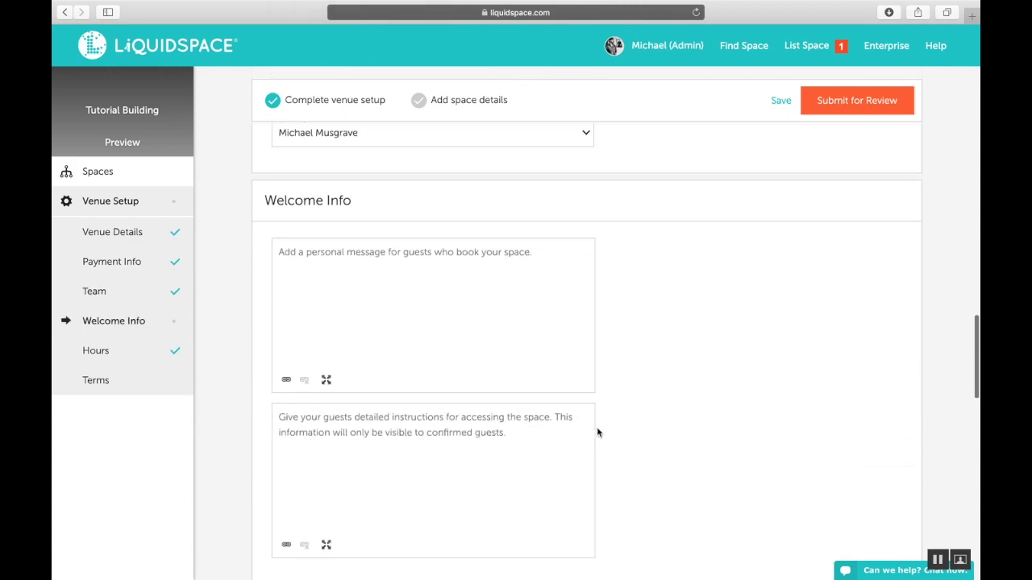
{"action": "scroll", "coordinate": [596, 432], "scroll_direction": "down", "scroll_amount": 1}
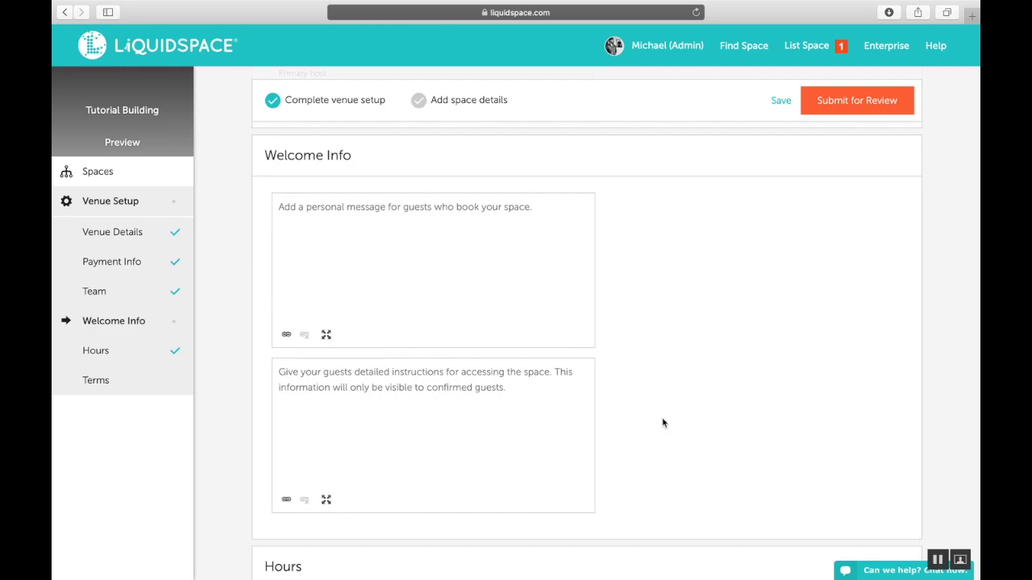
{"action": "scroll", "coordinate": [662, 423], "scroll_direction": "down", "scroll_amount": 5}
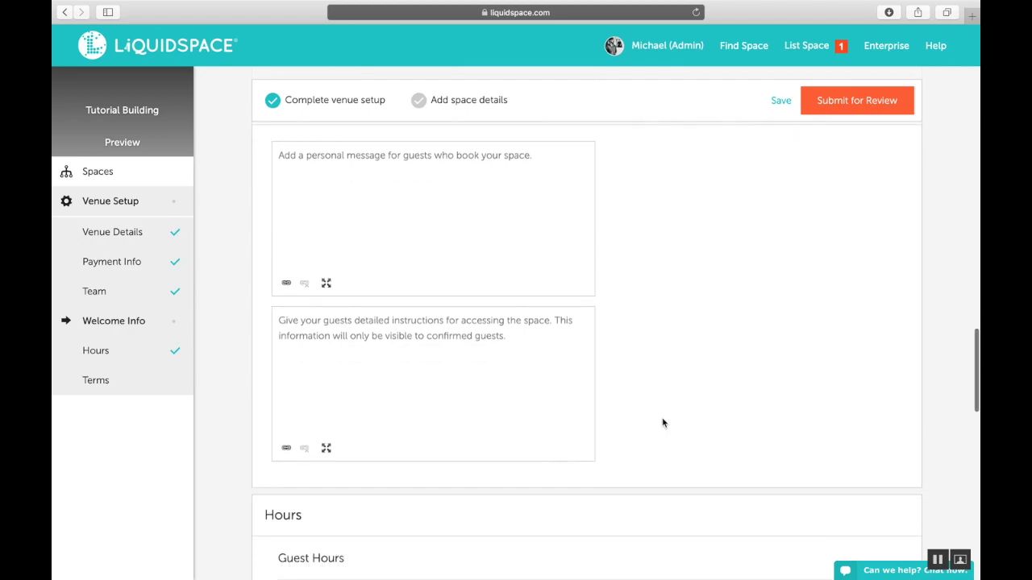
{"action": "scroll", "coordinate": [663, 423], "scroll_direction": "down", "scroll_amount": 1}
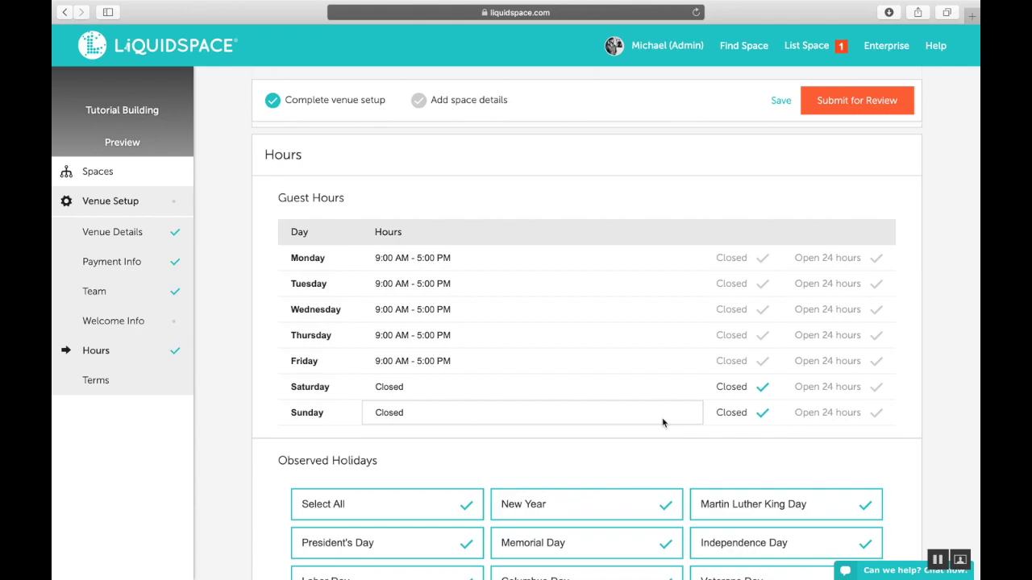
{"action": "left_click", "coordinate": [443, 263]}
{"action": "left_click", "coordinate": [442, 263]}
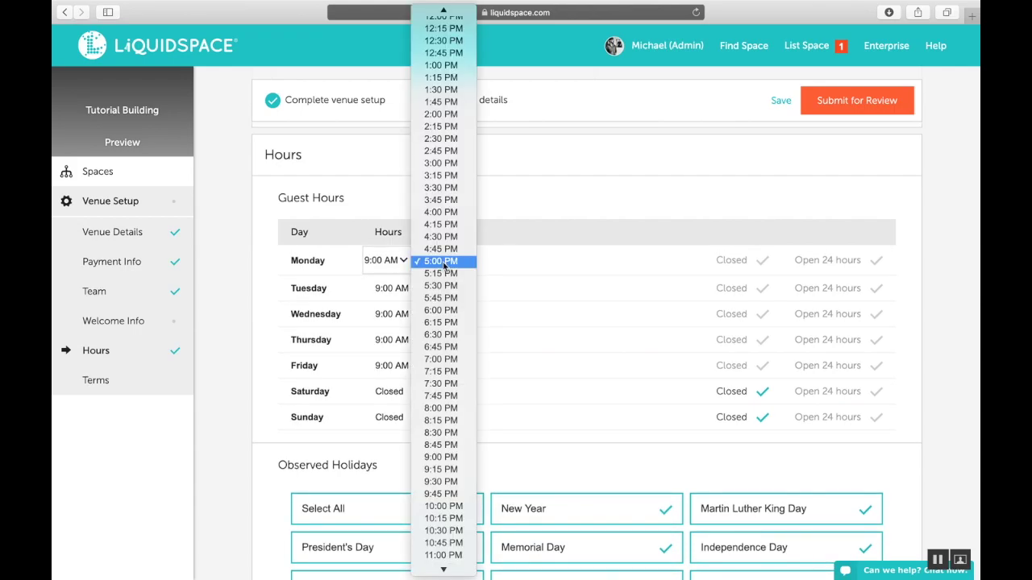
{"action": "left_click", "coordinate": [442, 263]}
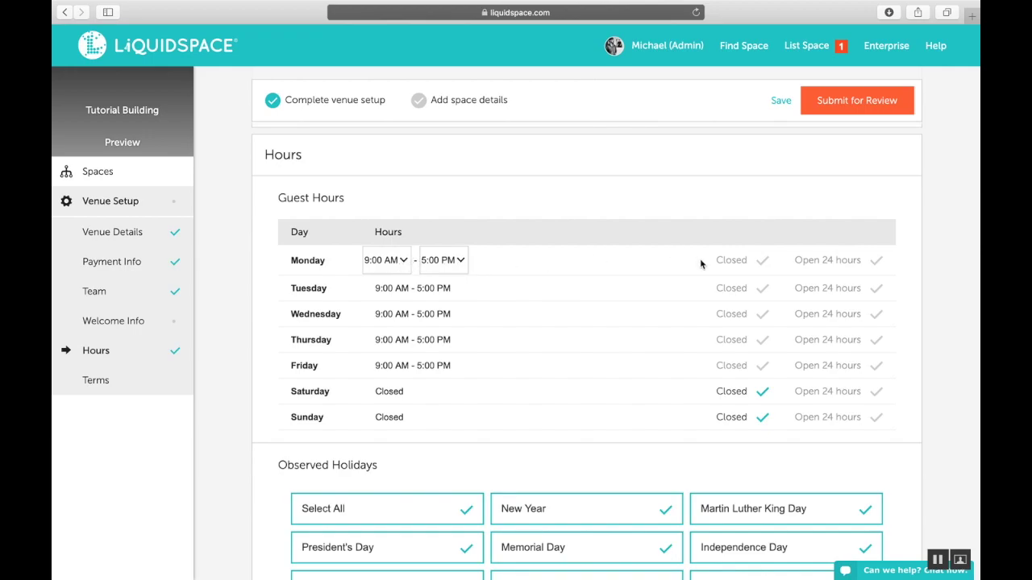
{"action": "left_click", "coordinate": [729, 261]}
{"action": "left_click", "coordinate": [729, 262]}
{"action": "left_click", "coordinate": [814, 262]}
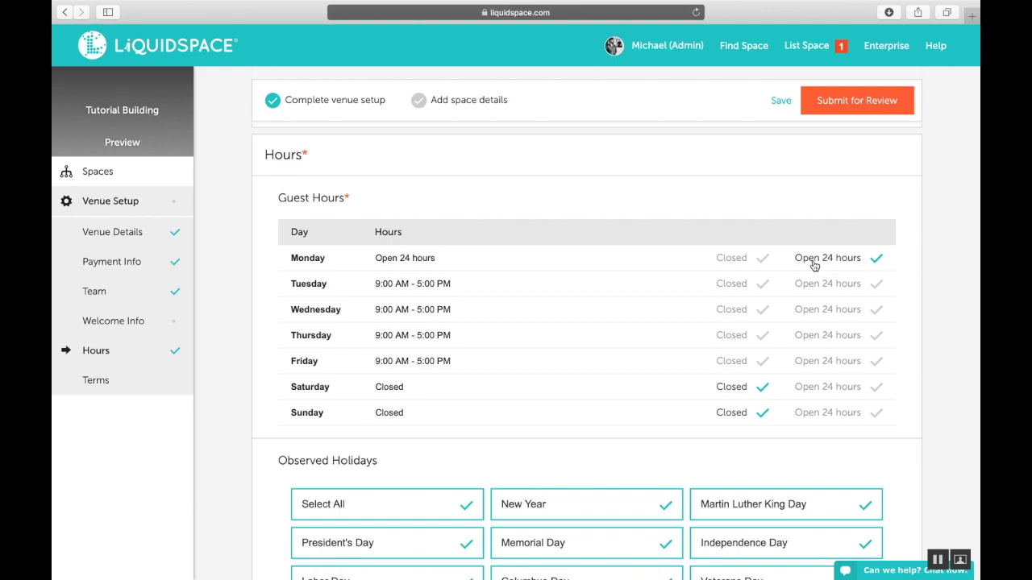
{"action": "left_click", "coordinate": [814, 262]}
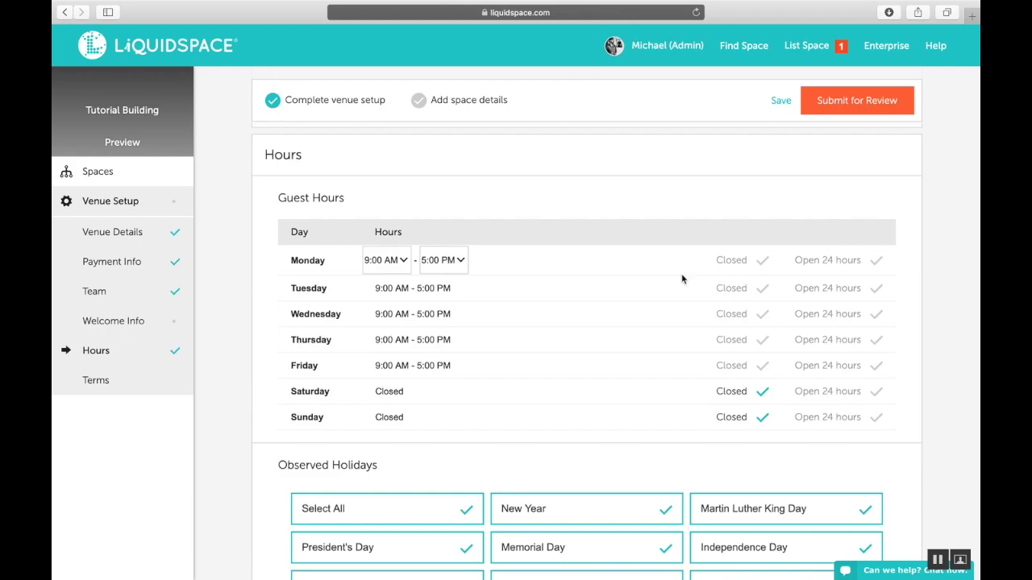
{"action": "scroll", "coordinate": [681, 279], "scroll_direction": "down", "scroll_amount": 5}
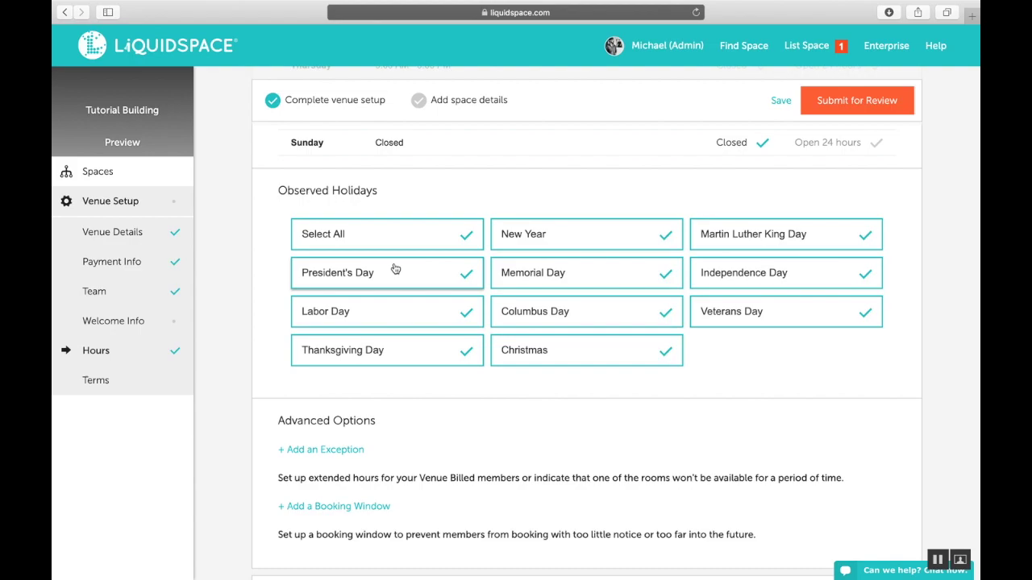
Open the Exception Rules dialog from the Hours section's Advanced Options
{"action": "scroll", "coordinate": [393, 269], "scroll_direction": "down", "scroll_amount": 1}
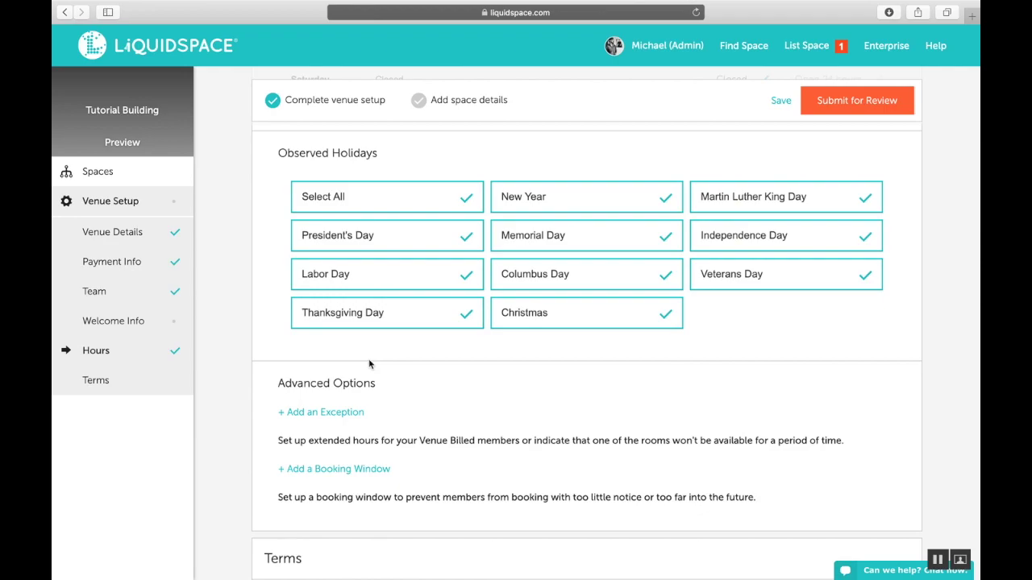
{"action": "left_click", "coordinate": [344, 413]}
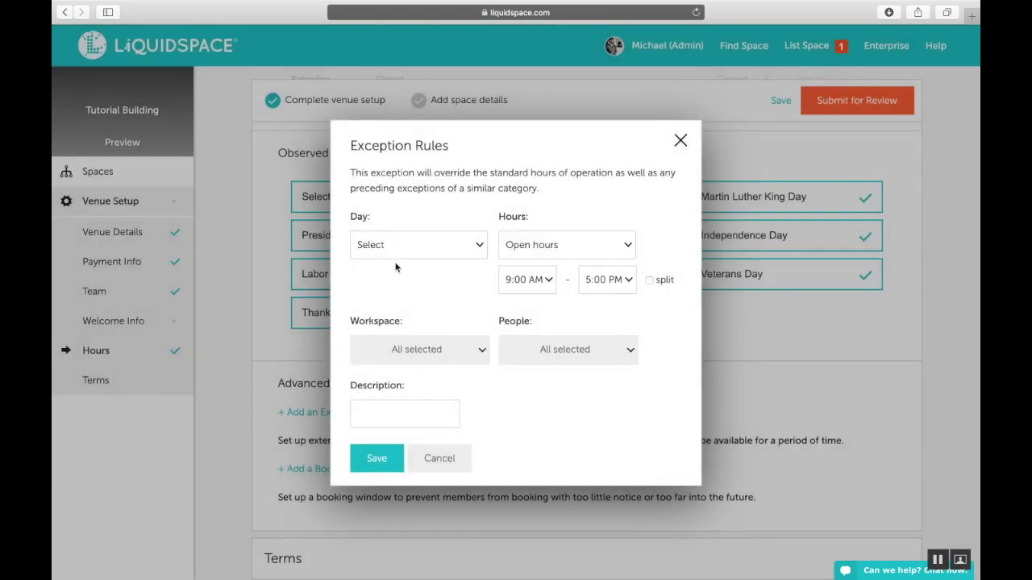
Review the exception's Day, Hours, Workspace and People options without changing them
{"action": "left_click", "coordinate": [408, 250]}
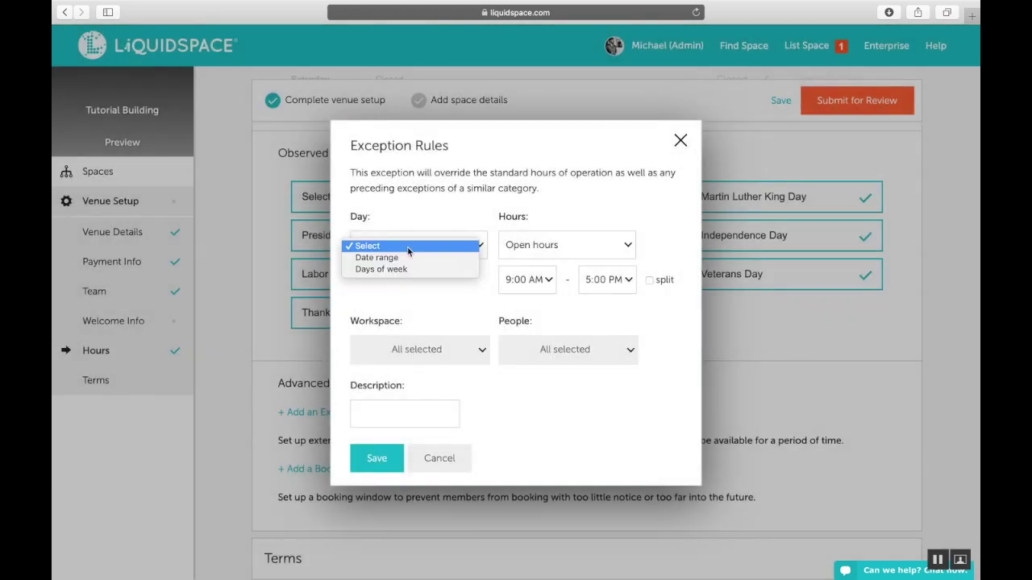
{"action": "left_click", "coordinate": [408, 251]}
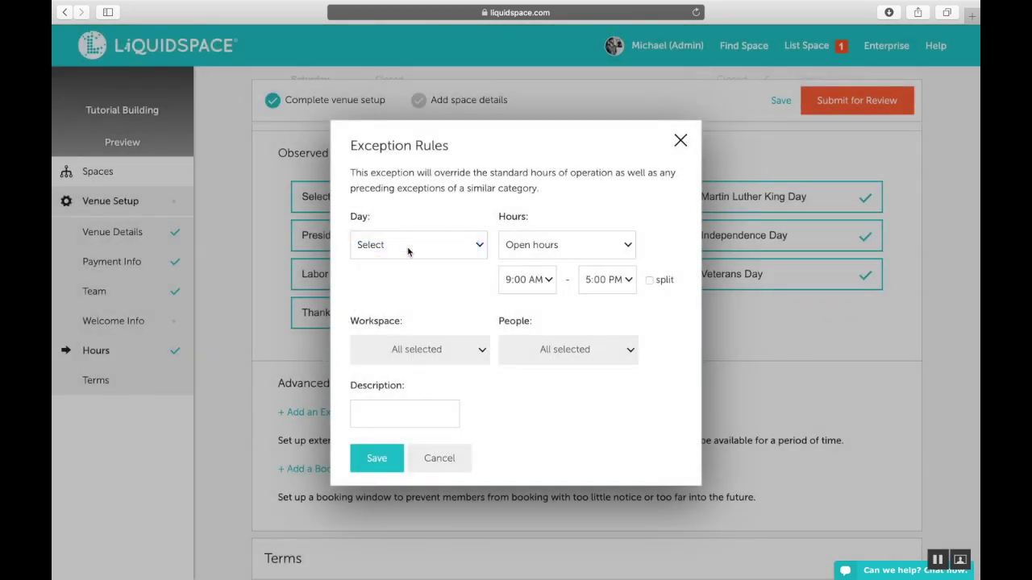
{"action": "left_click", "coordinate": [537, 246]}
{"action": "left_click", "coordinate": [537, 246]}
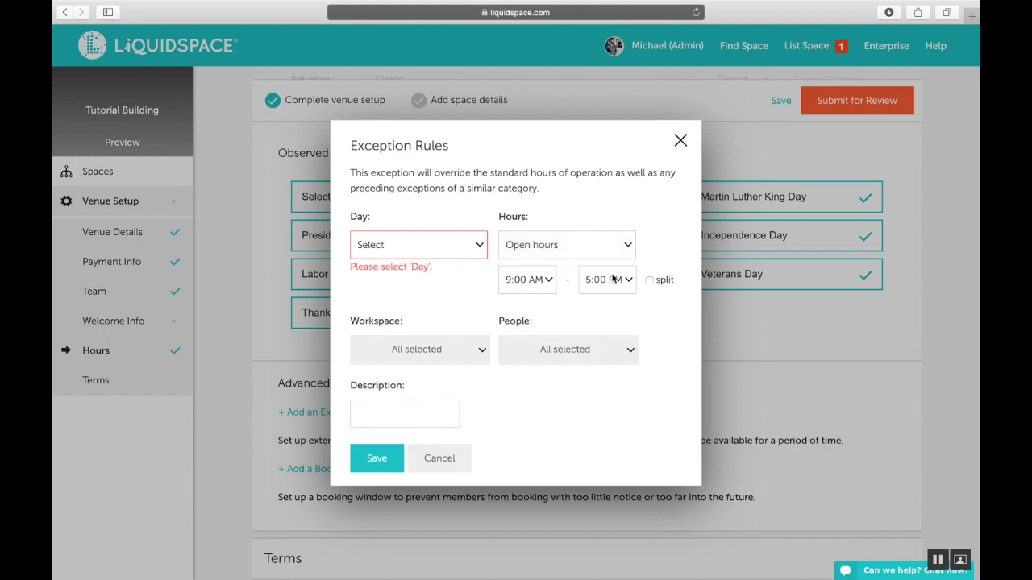
{"action": "left_click", "coordinate": [456, 345]}
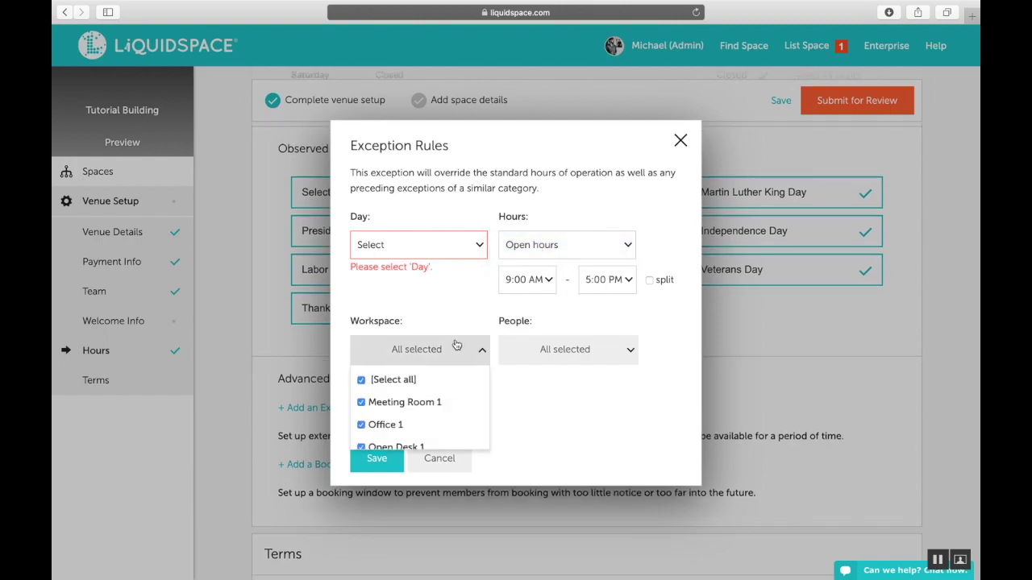
{"action": "left_click", "coordinate": [531, 353]}
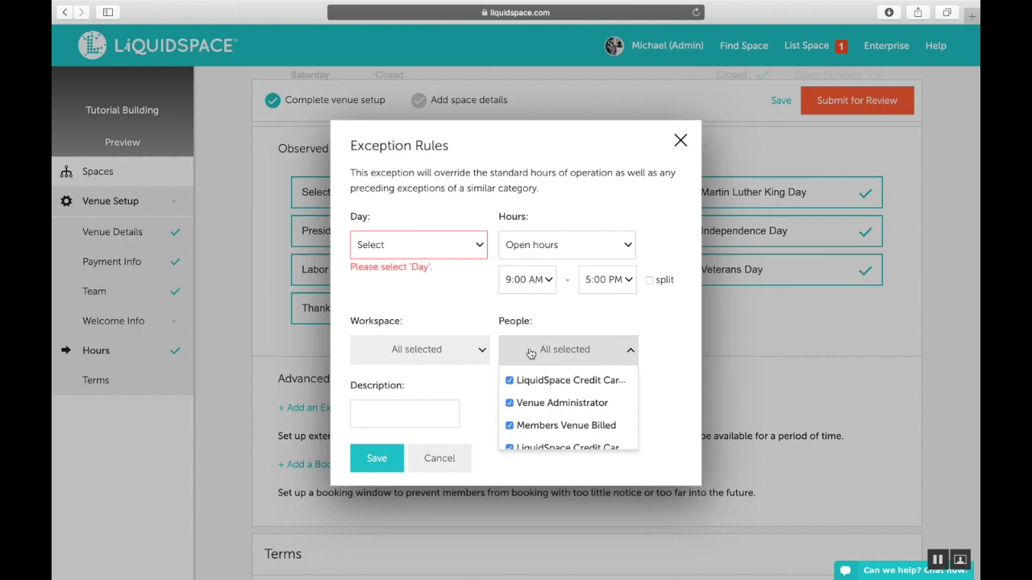
{"action": "left_click", "coordinate": [479, 390]}
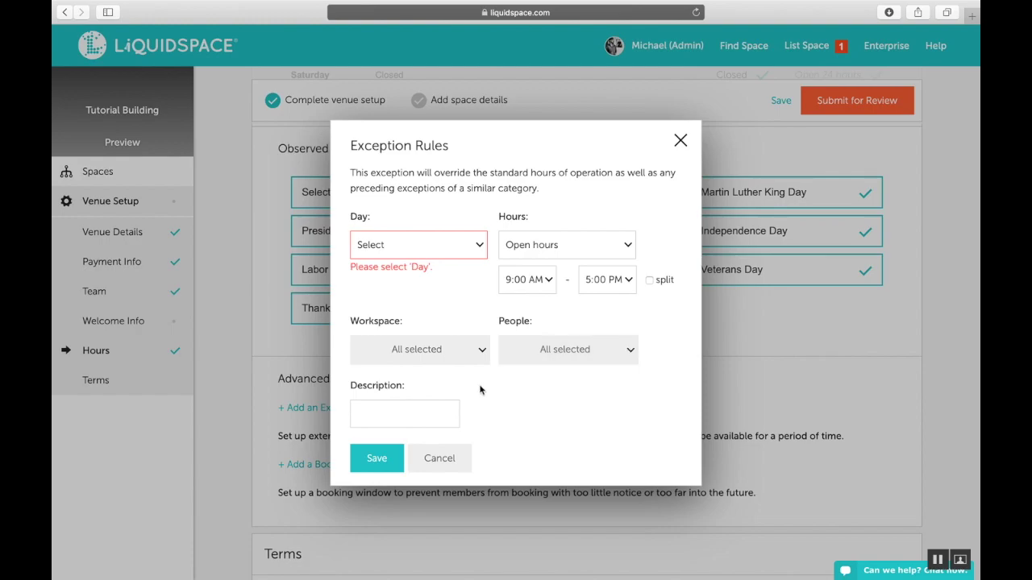
Cancel the exception rule without saving it
{"action": "left_click", "coordinate": [408, 403]}
{"action": "left_click", "coordinate": [439, 458]}
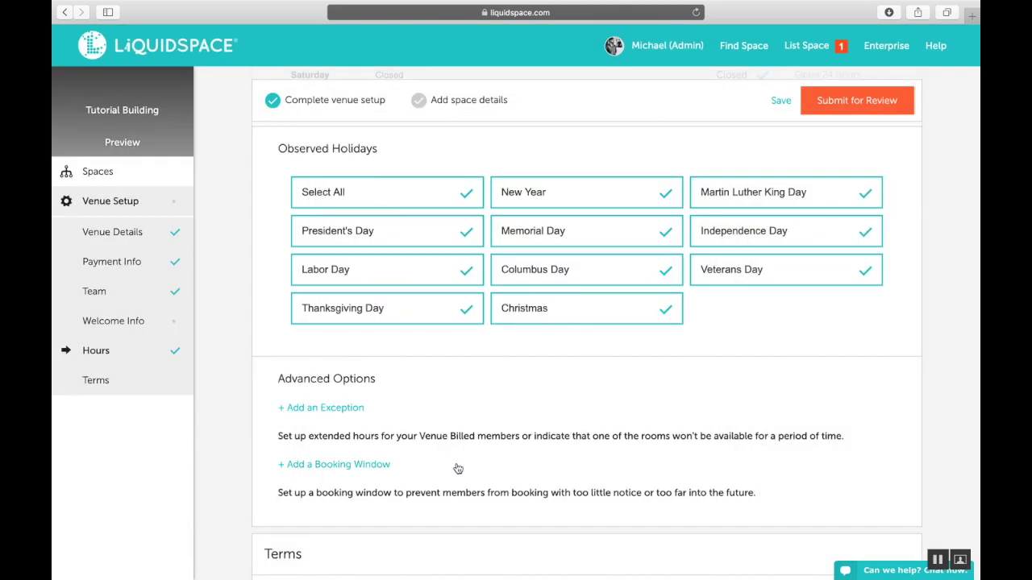
{"action": "scroll", "coordinate": [457, 468], "scroll_direction": "down", "scroll_amount": 2}
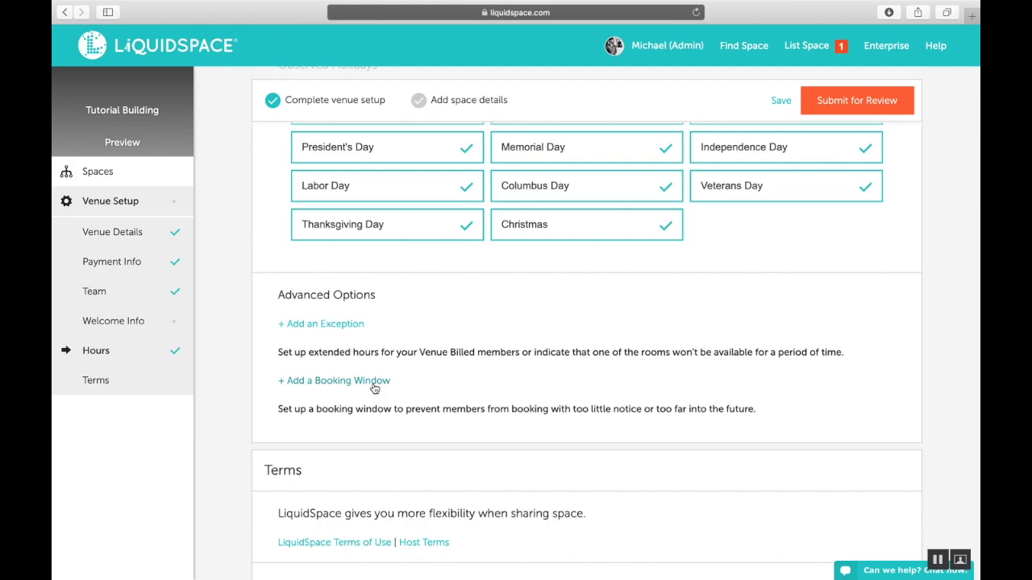
Save a booking window of 2 hours minimum notice, no maximum, for Meeting Room and Everyone
{"action": "left_click", "coordinate": [374, 386]}
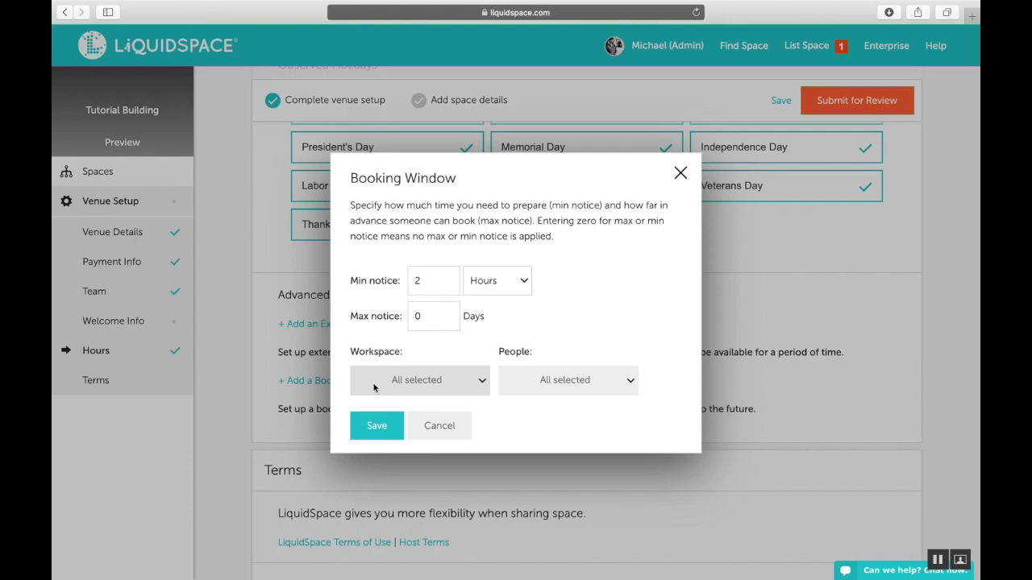
{"action": "left_click", "coordinate": [389, 391]}
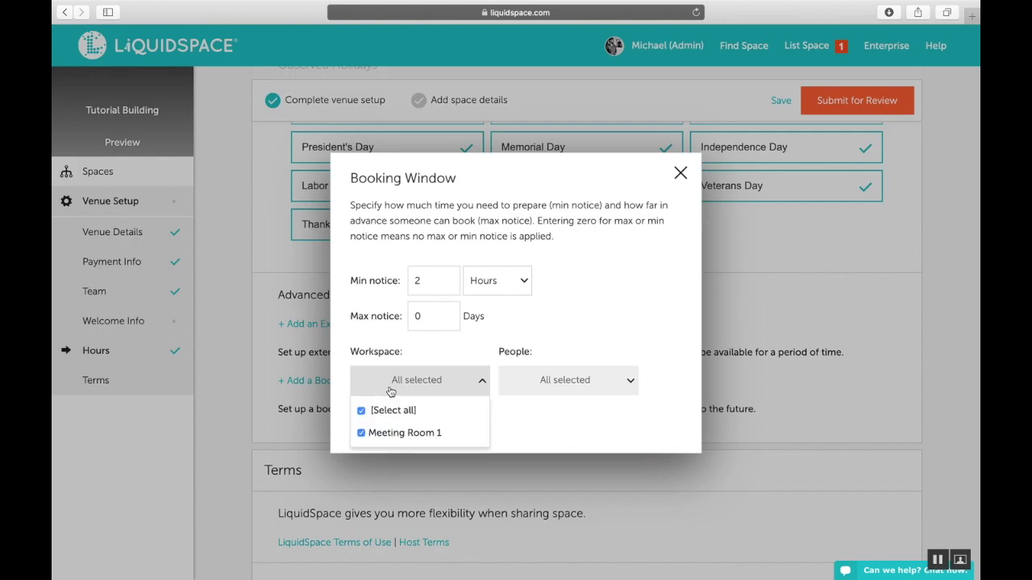
{"action": "left_click", "coordinate": [556, 377]}
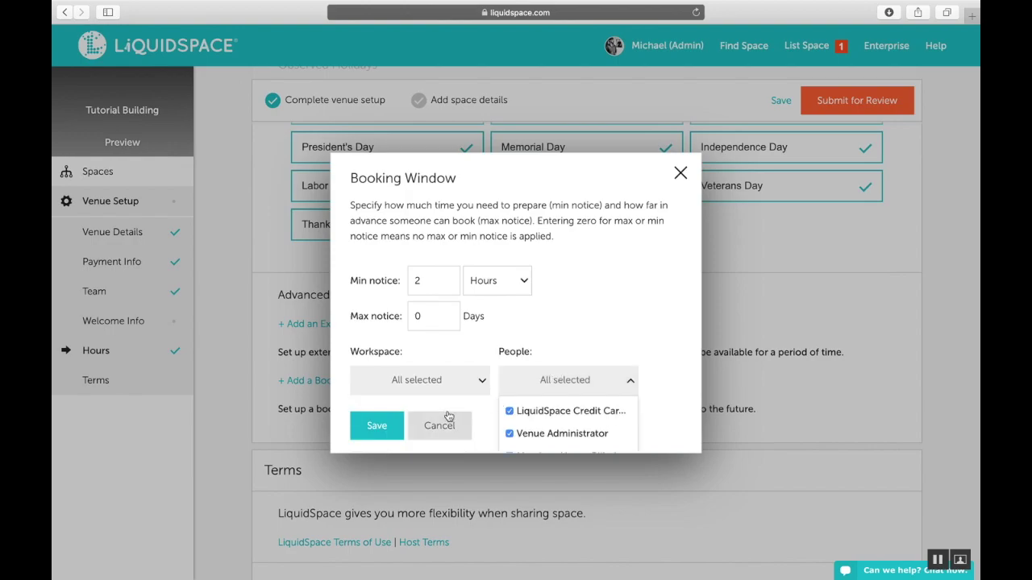
{"action": "left_click", "coordinate": [374, 430]}
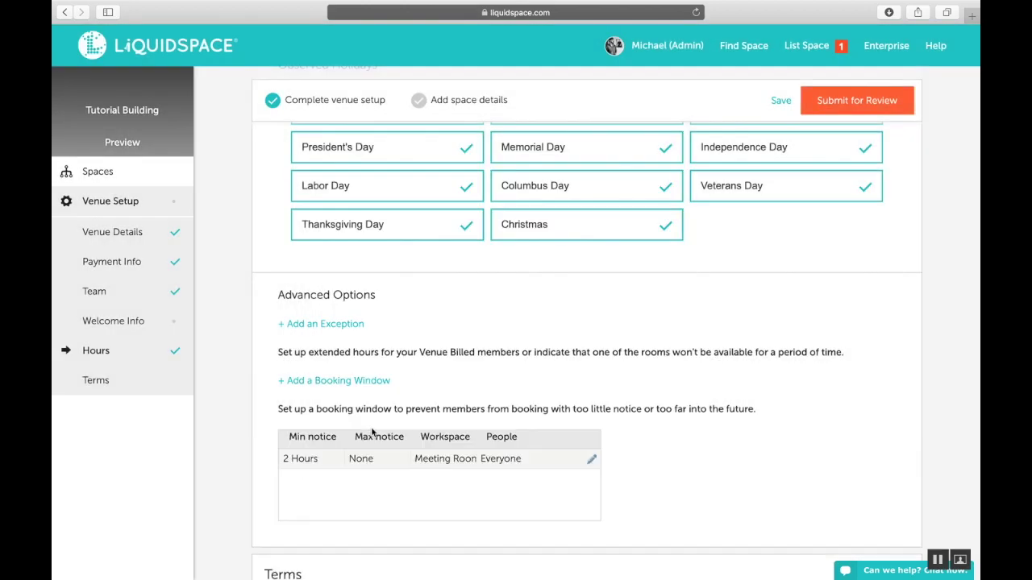
Scroll past Advanced Options to the Terms section listing the DASH License monthly and hourly terms
{"action": "scroll", "coordinate": [372, 433], "scroll_direction": "down", "scroll_amount": 2}
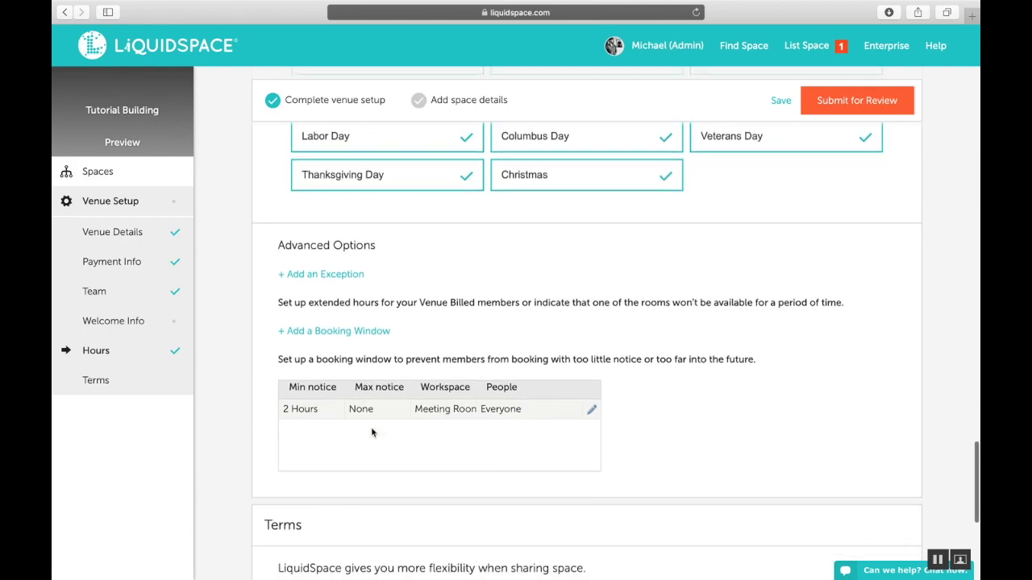
{"action": "scroll", "coordinate": [372, 433], "scroll_direction": "down", "scroll_amount": 8}
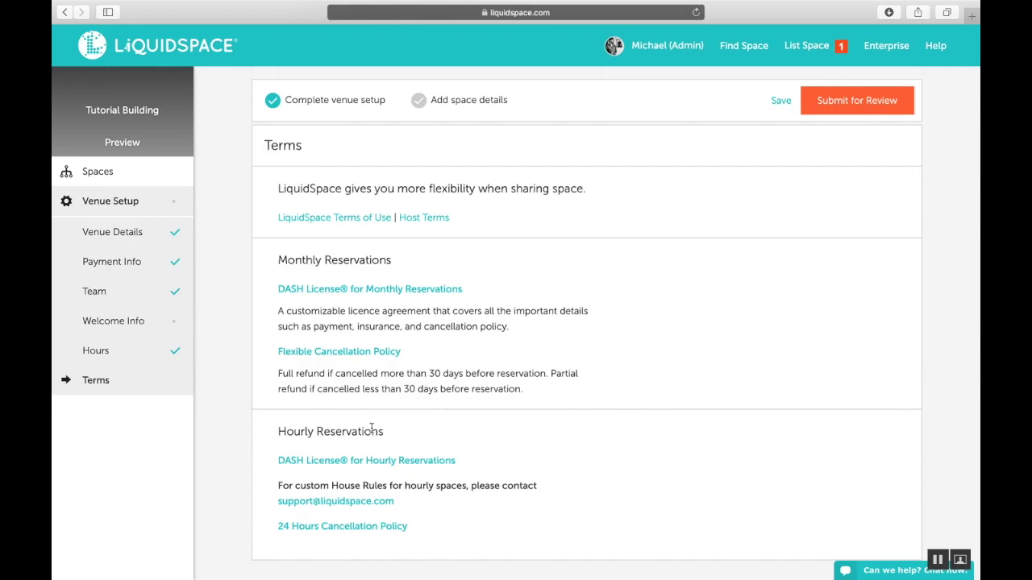
Save the venue setup changes
{"action": "left_click", "coordinate": [780, 101]}
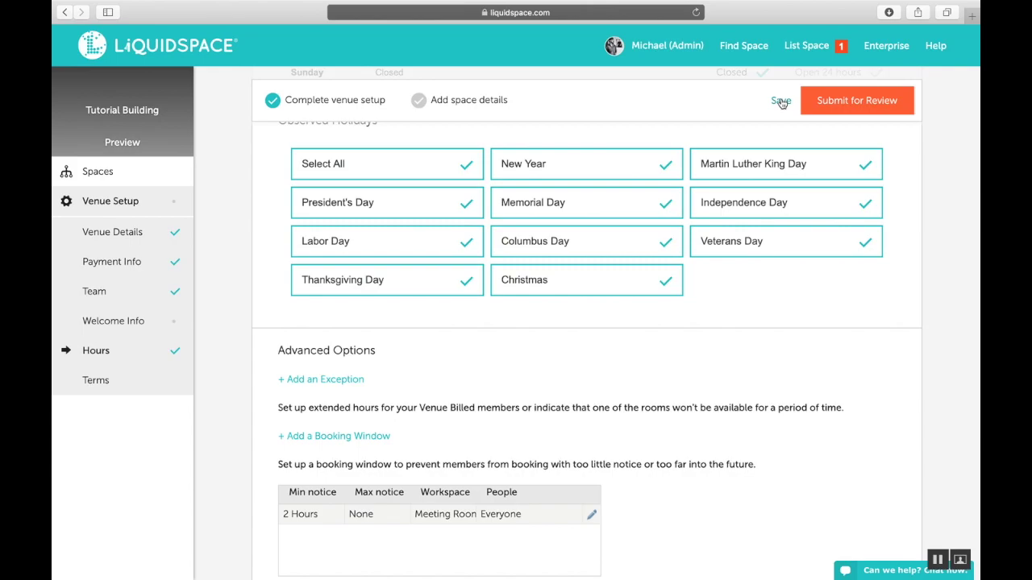
Open the 'How can we help?' chat form from the 'Can we help? Chat now.' button
{"action": "left_click", "coordinate": [881, 573]}
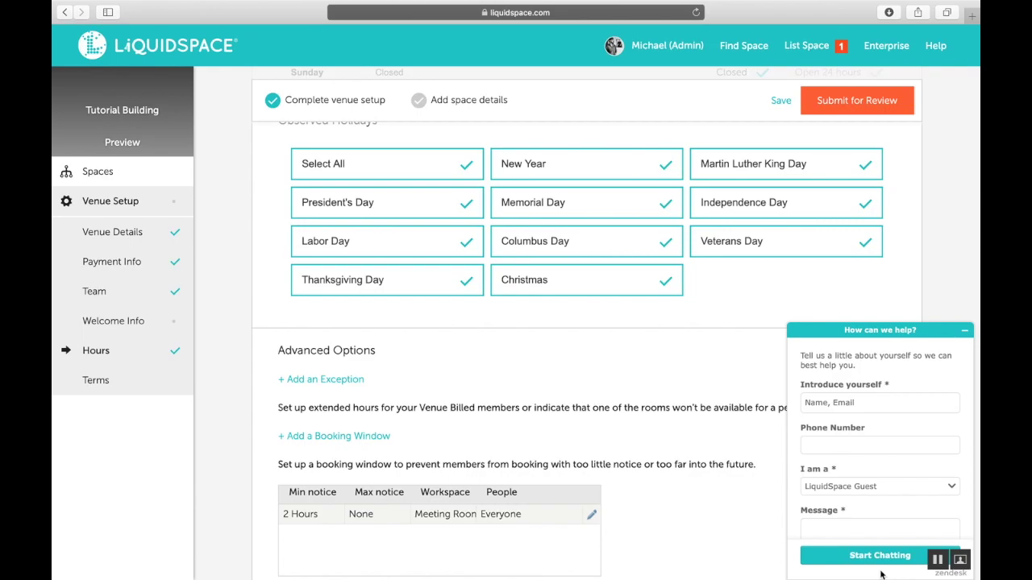